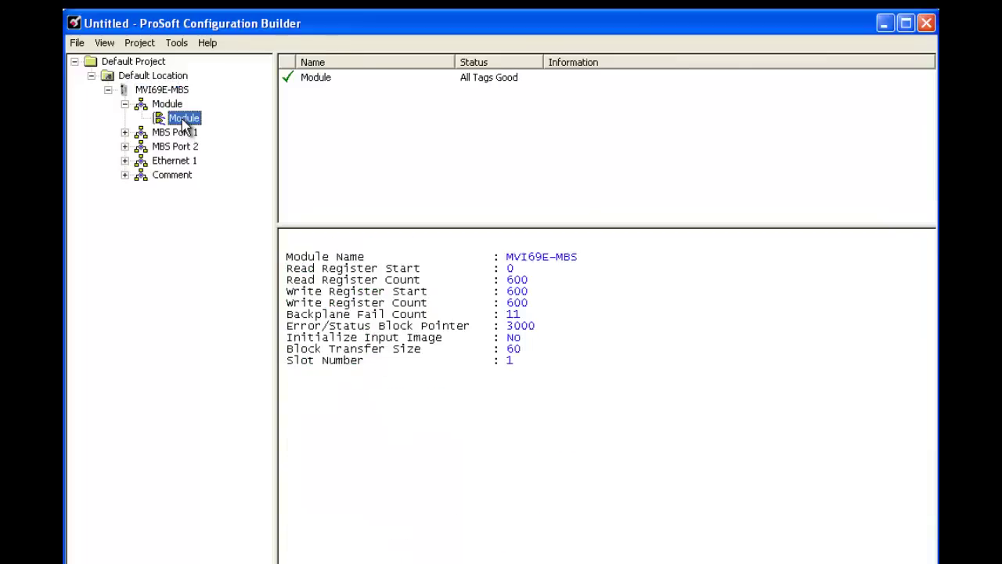
Review the module's read and write register, block transfer size and slot number parameters, accepting them as they are
double_click(185, 119)
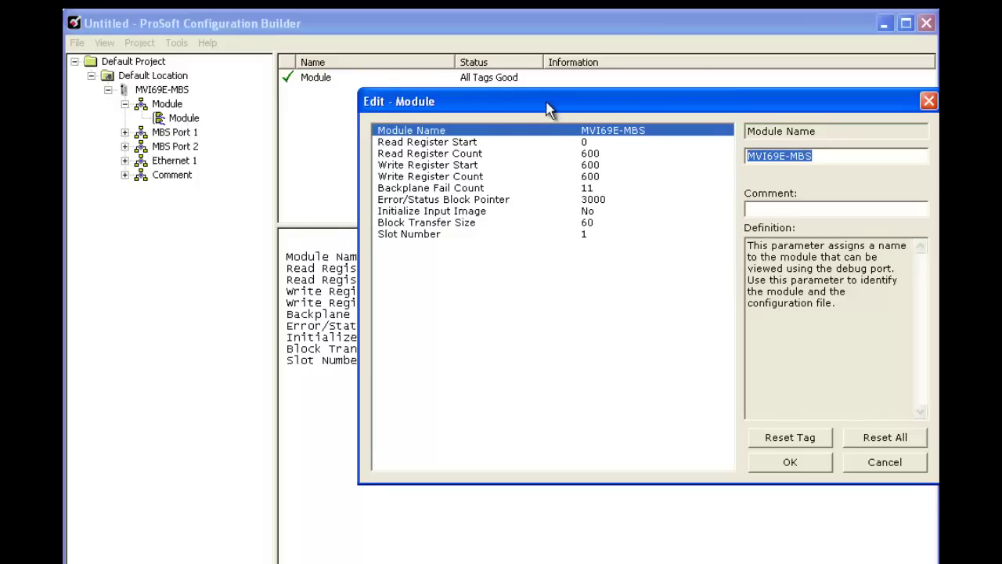
drag(572, 109, 426, 127)
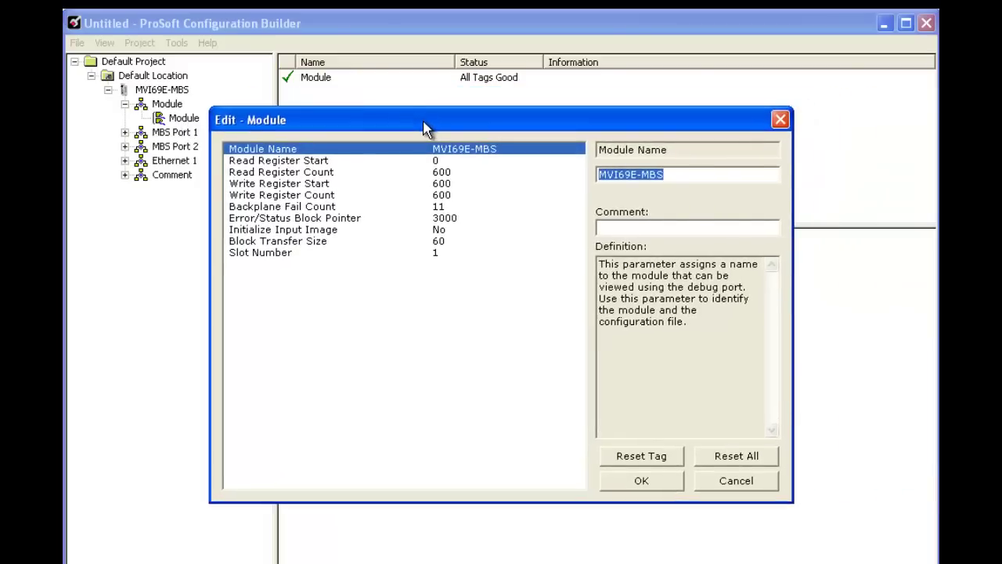
click(395, 163)
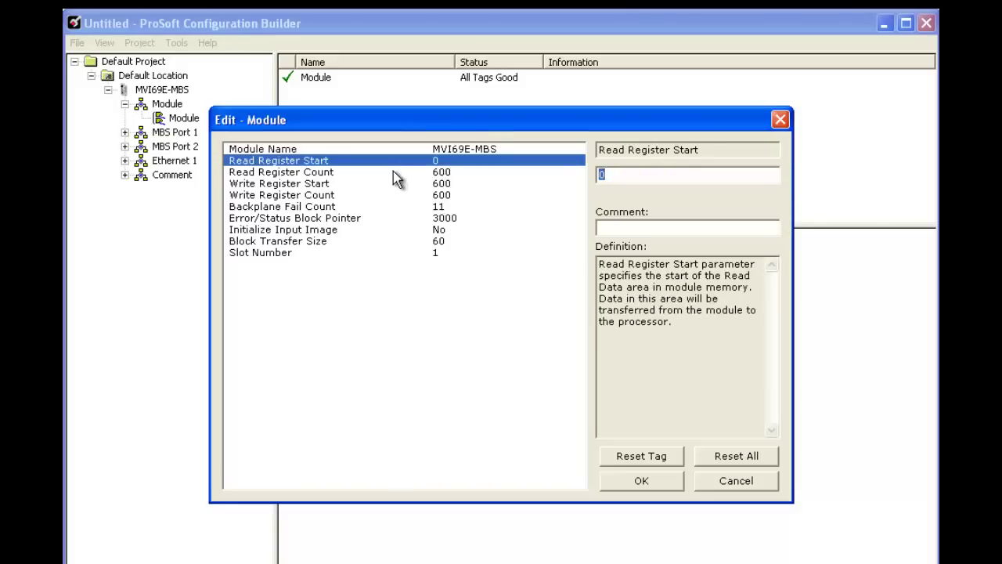
click(393, 171)
click(400, 186)
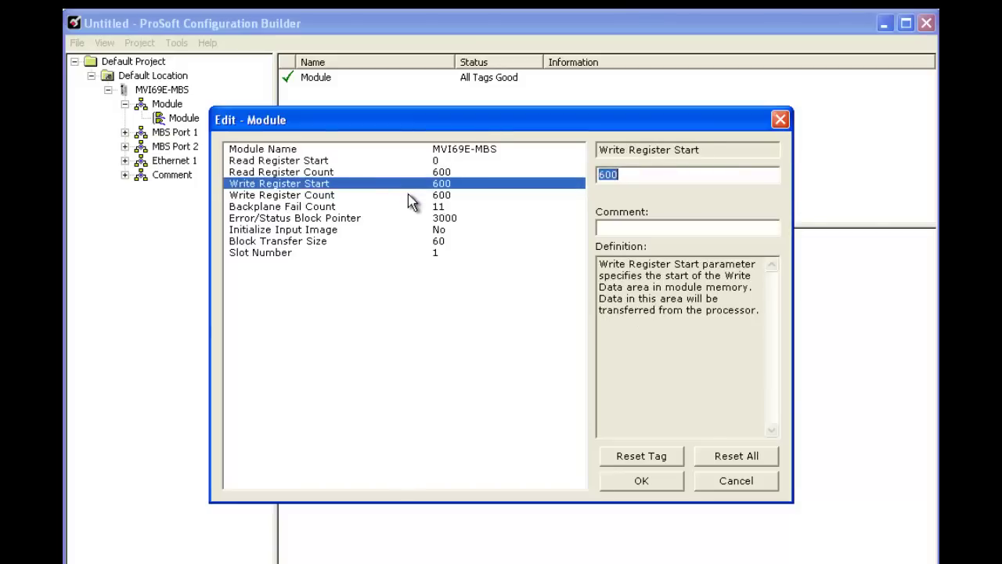
click(408, 196)
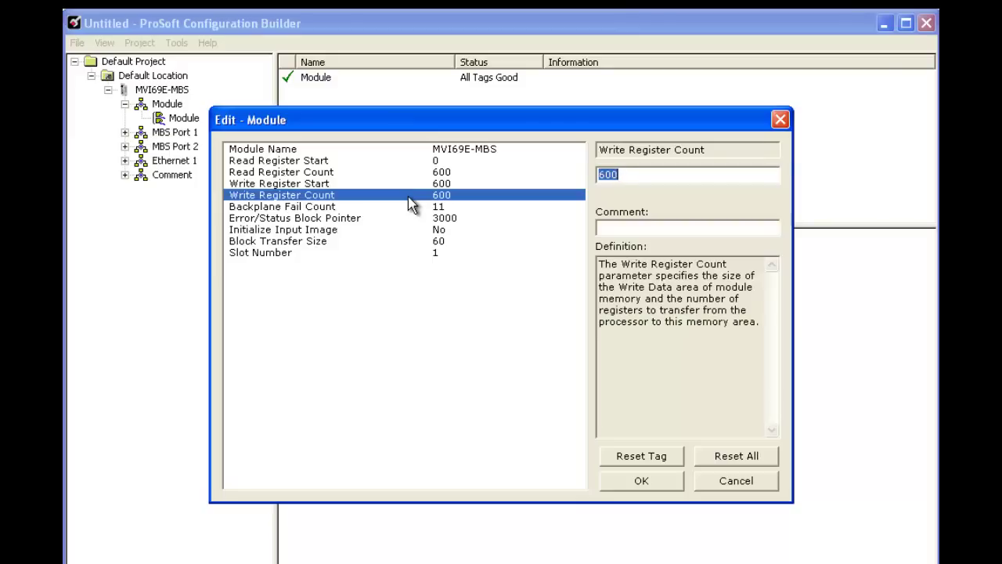
click(420, 242)
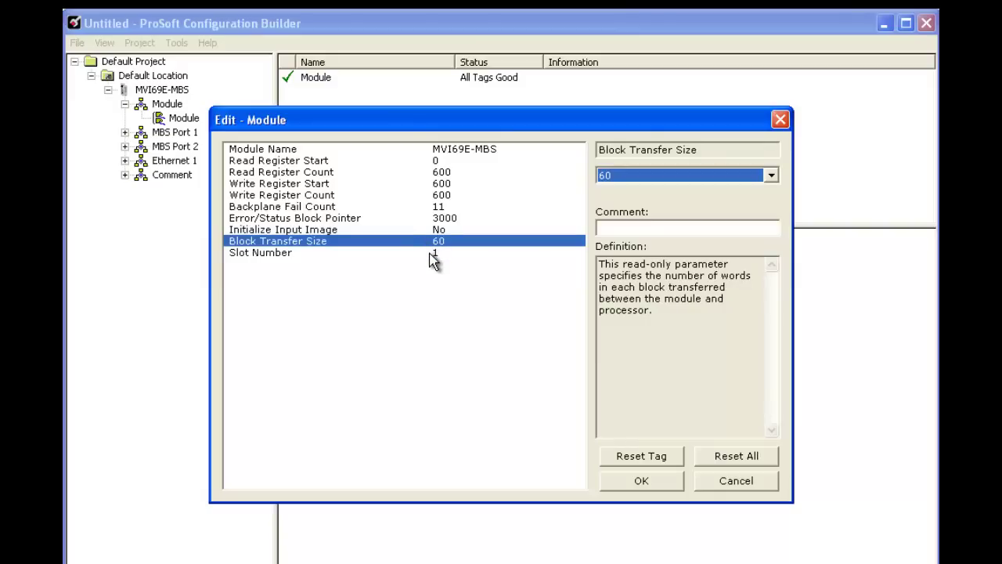
click(426, 254)
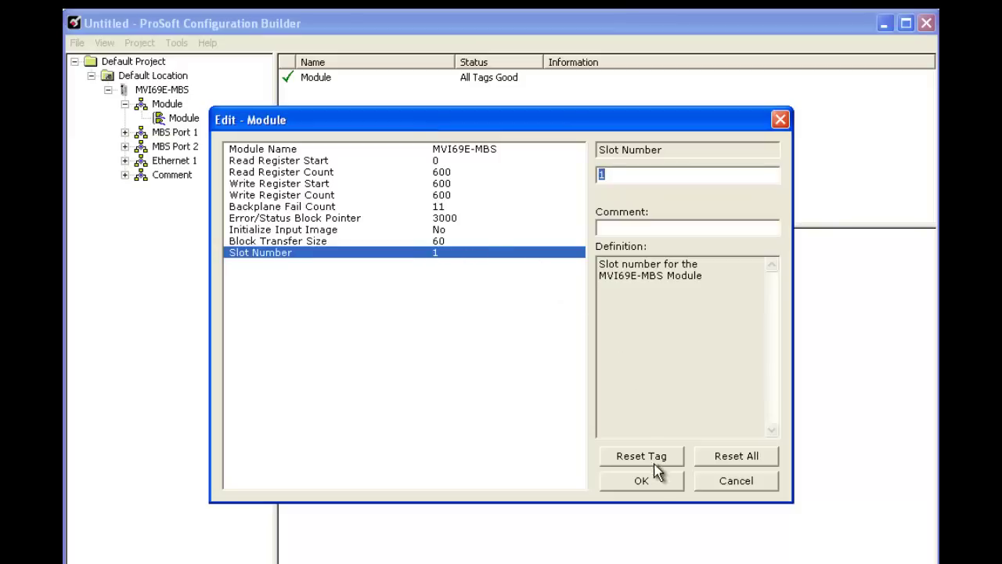
click(643, 481)
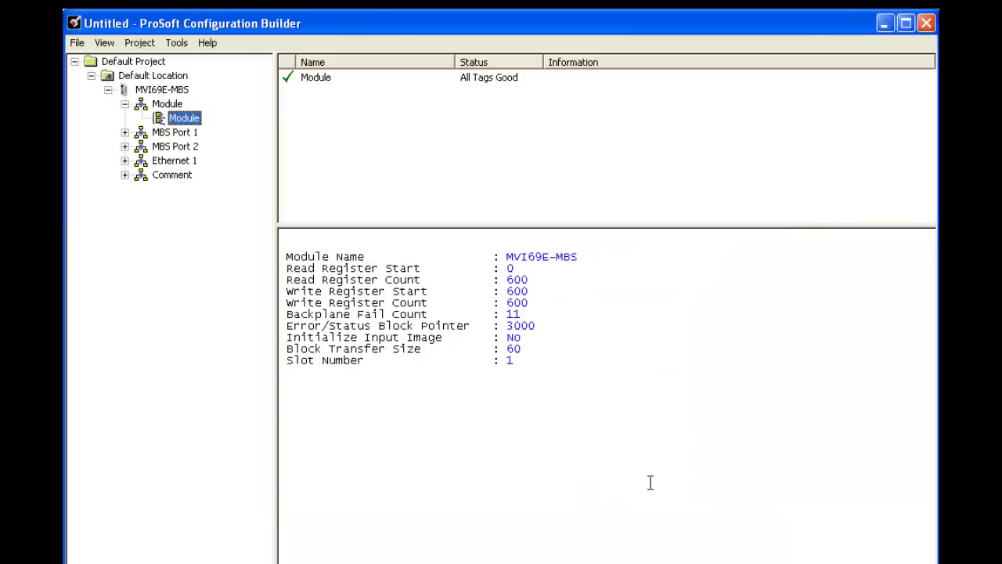
Open the Modbus Port 1 configuration under MBS Port 1 and set the port type to Master
click(125, 133)
click(177, 149)
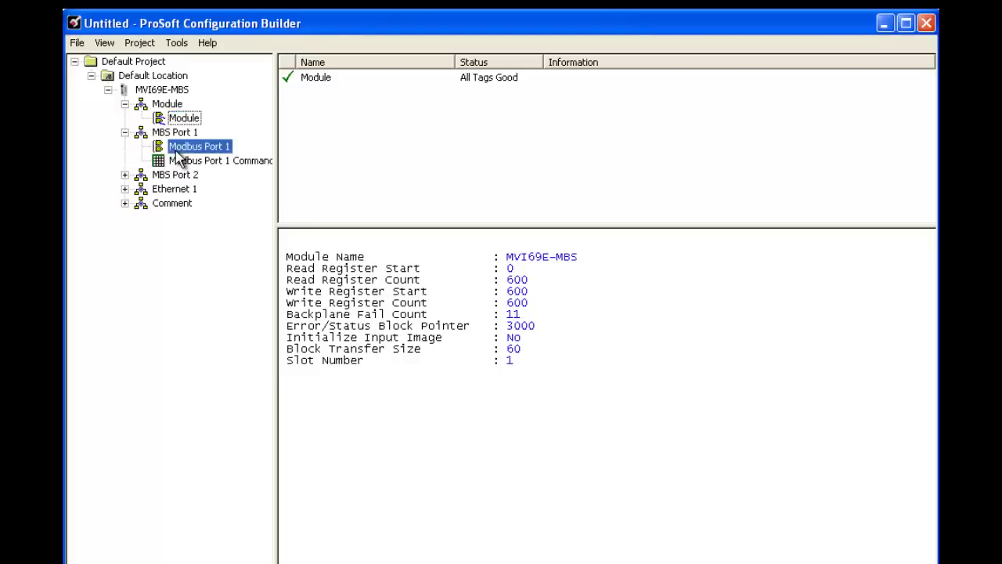
right_click(180, 155)
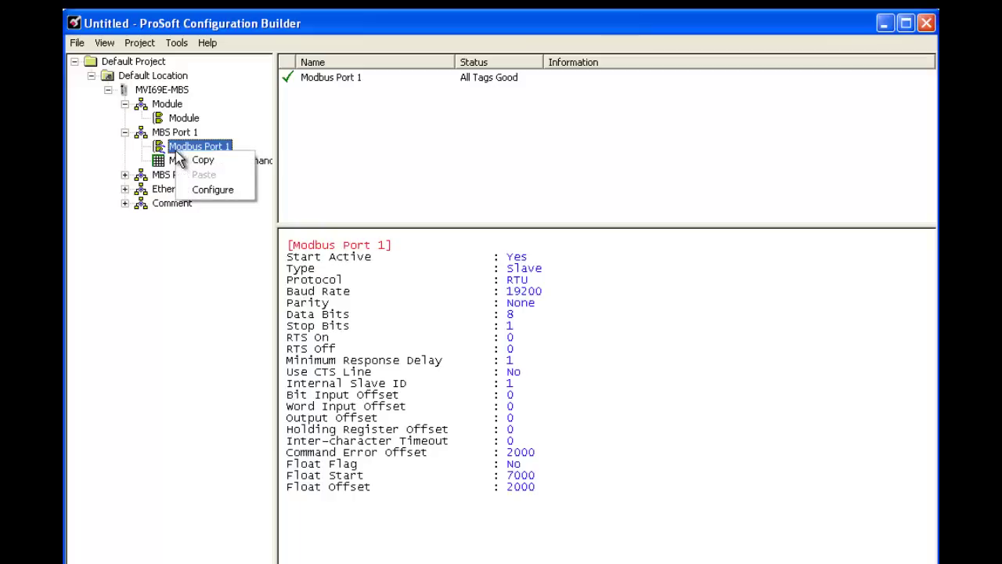
click(205, 190)
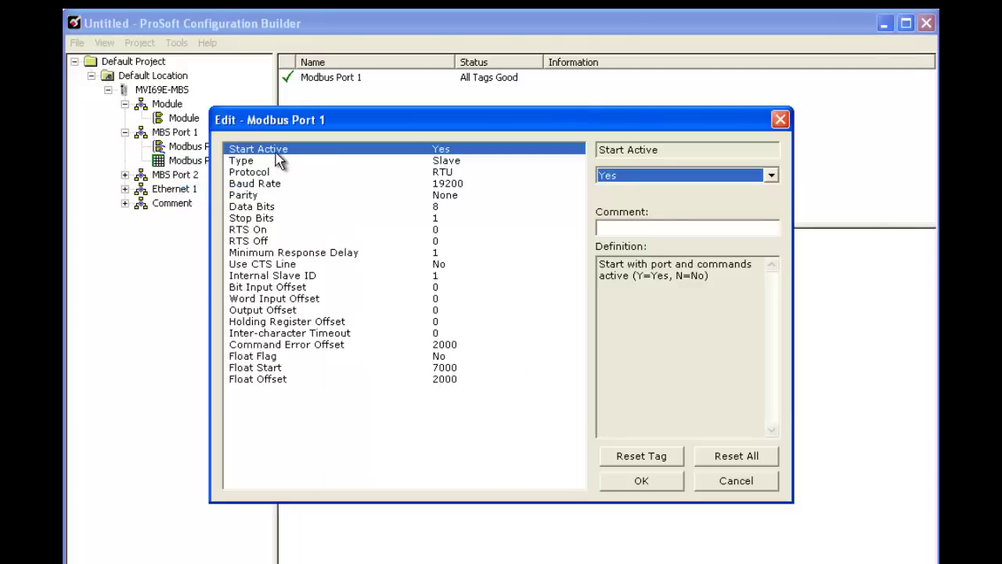
click(448, 162)
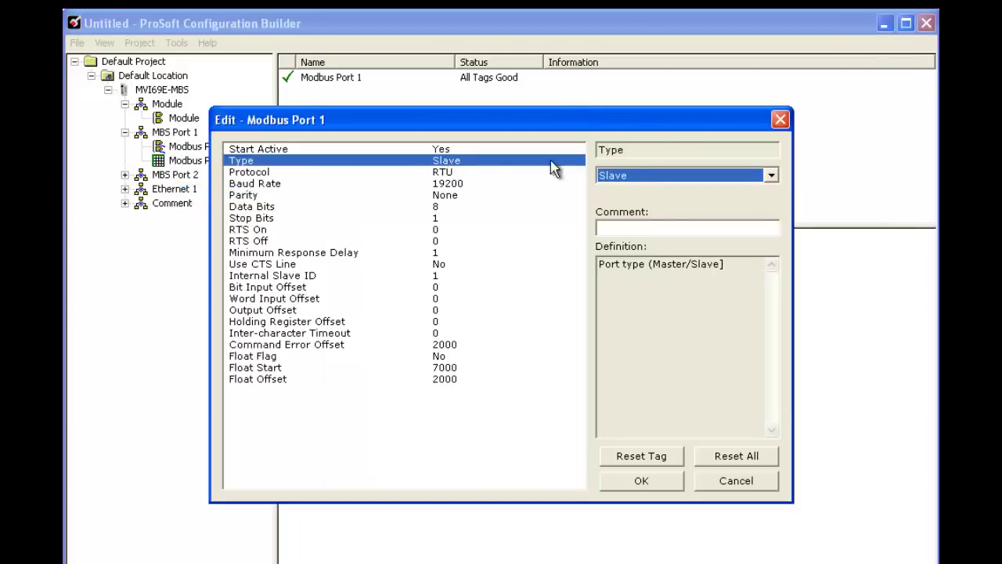
click(637, 176)
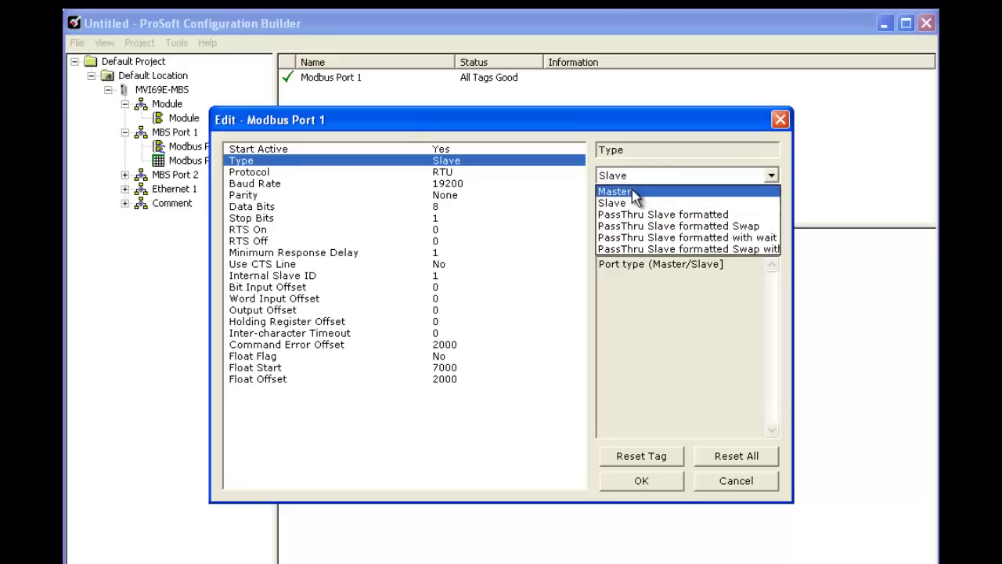
click(632, 191)
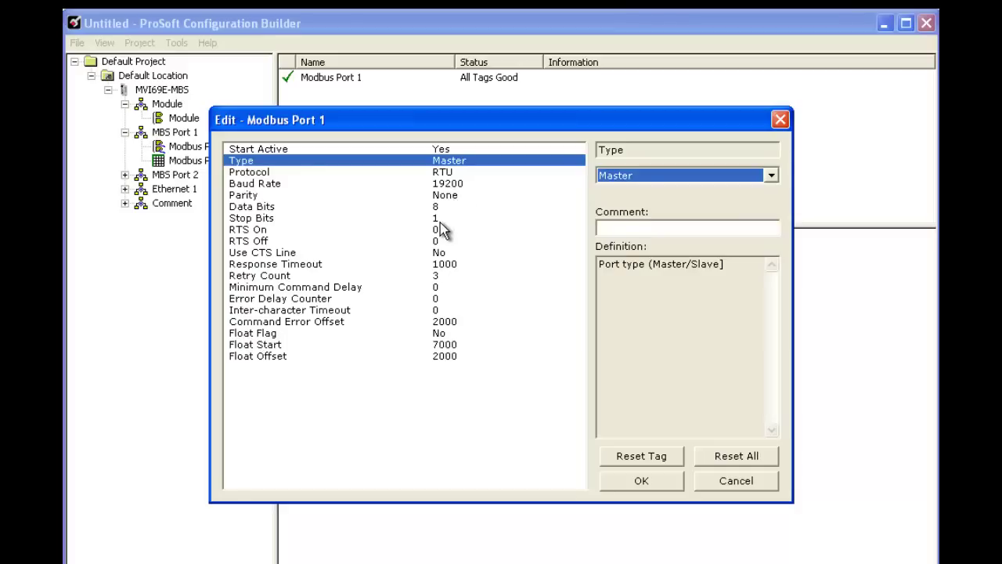
Set Modbus Port 1's Retry Count to 0 and Command Error Offset to 500, and accept the port settings
click(447, 278)
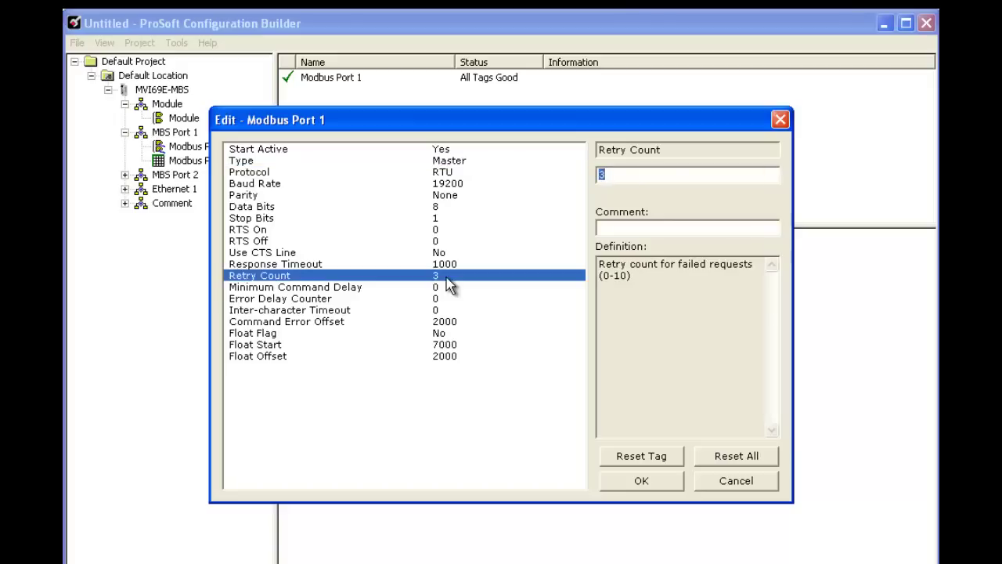
text(0)
click(454, 322)
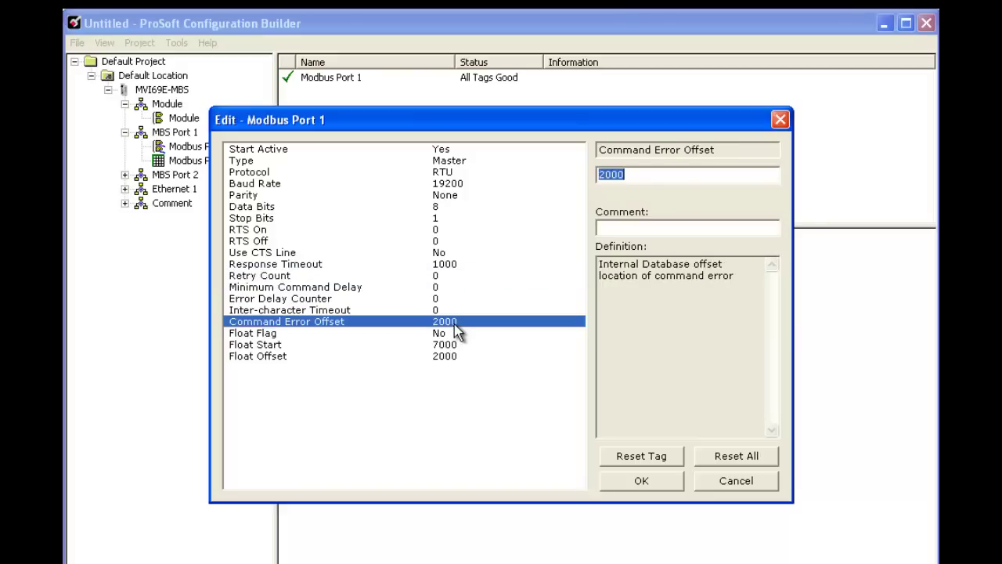
text(500)
click(641, 481)
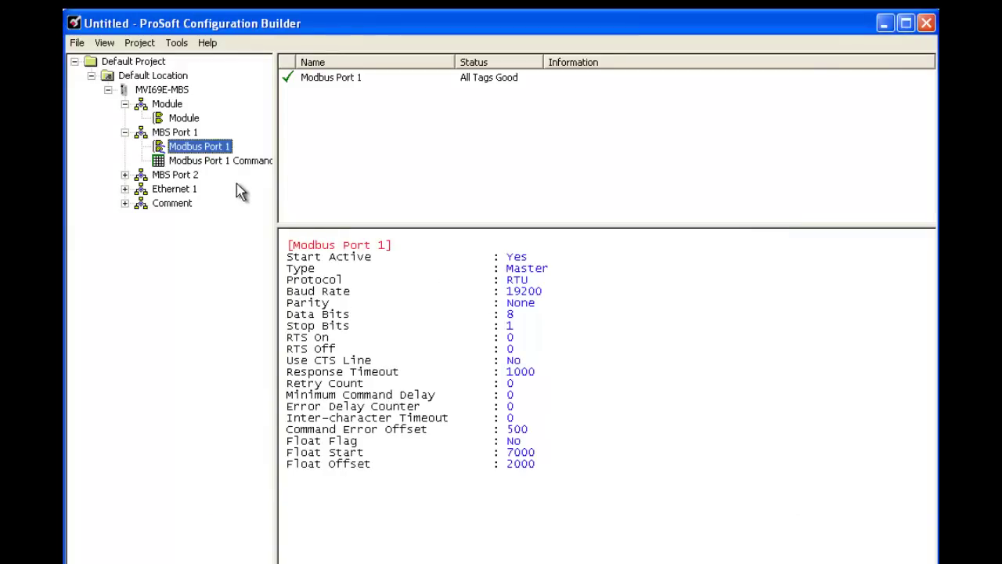
Add a first command row to Modbus Port 1 Commands and open that row for editing
click(199, 162)
right_click(200, 162)
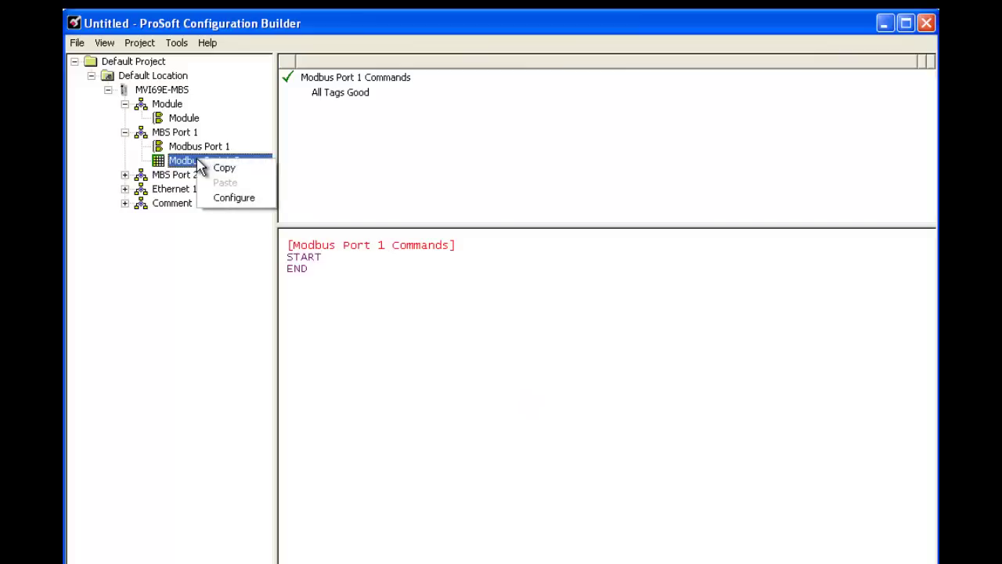
click(233, 200)
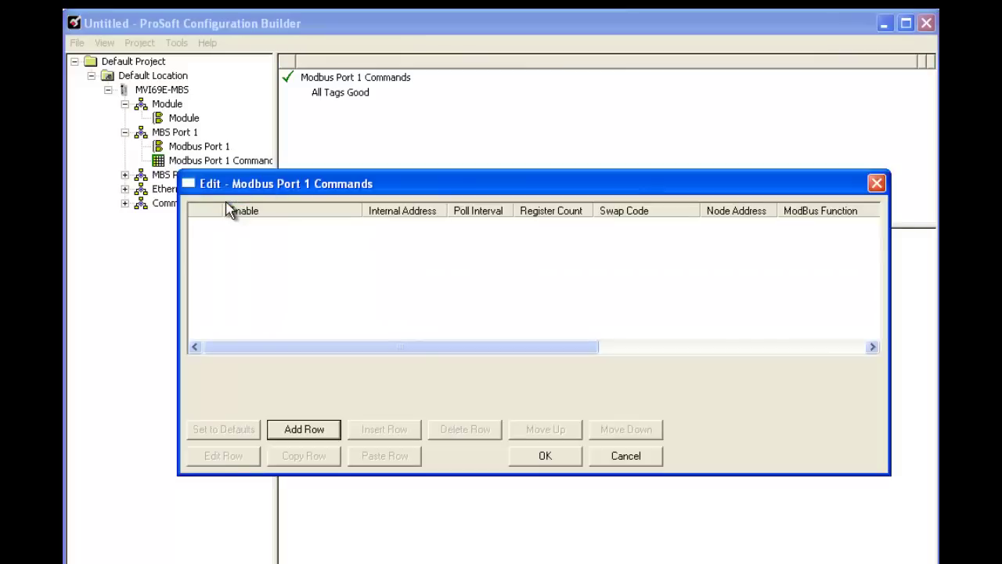
click(318, 431)
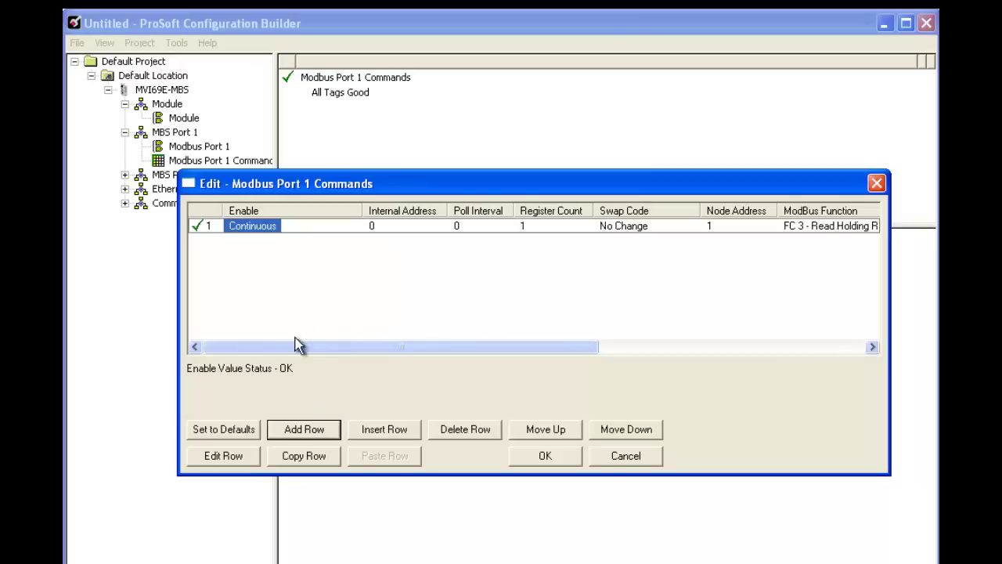
click(241, 459)
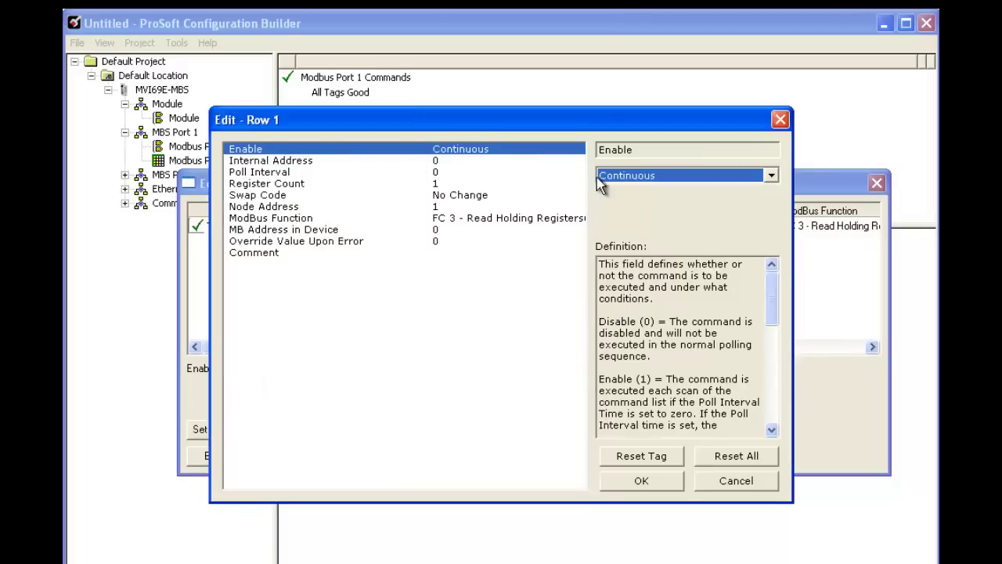
Review the row's address, poll interval and register count fields, and look up the Mass and Volume holding registers in Table 7-5
click(475, 163)
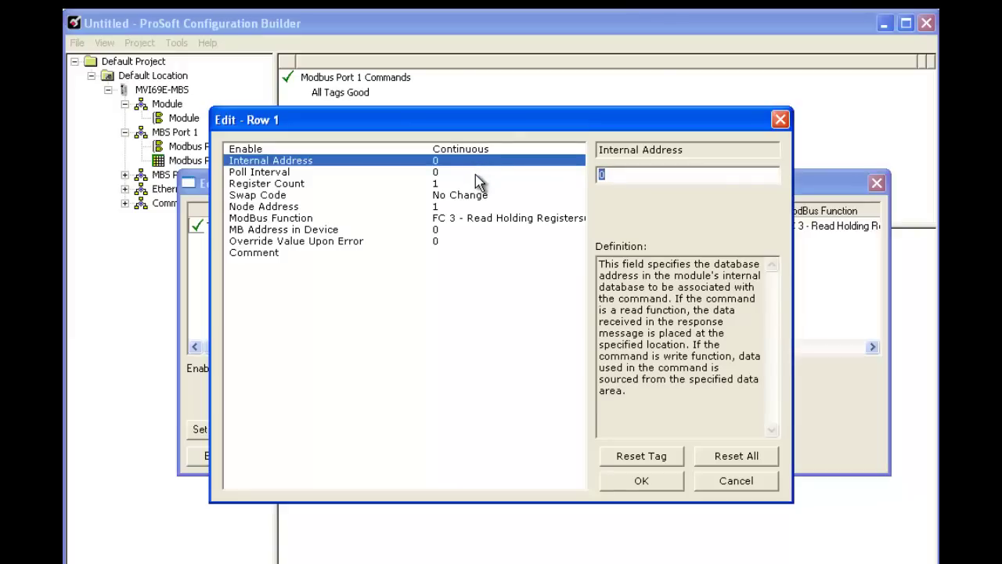
click(475, 174)
click(476, 185)
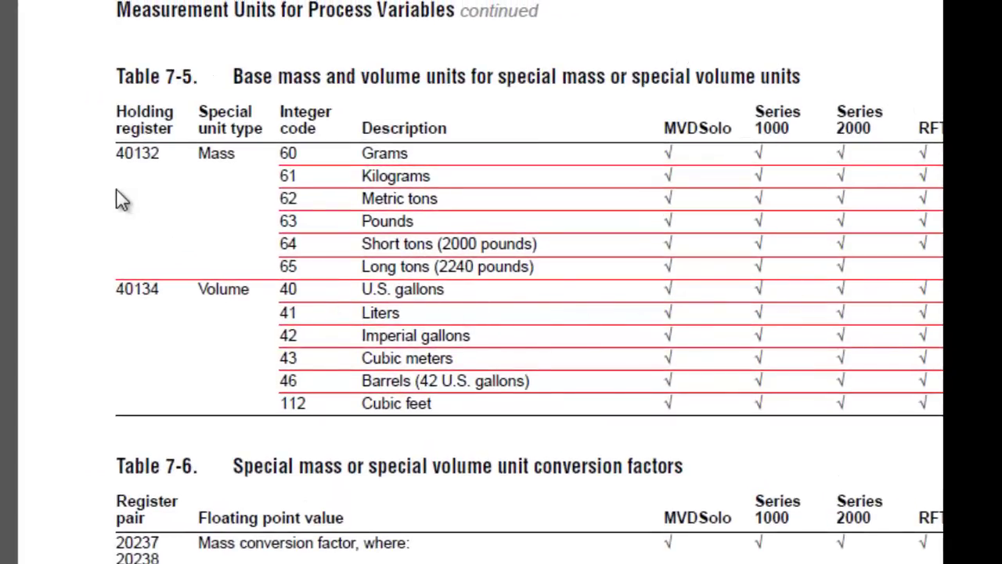
drag(104, 152, 169, 154)
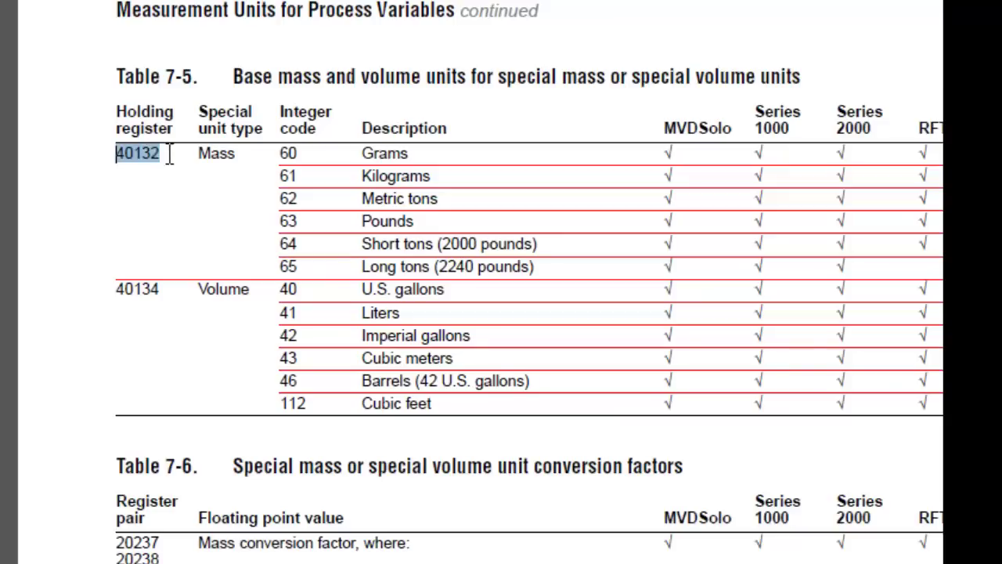
click(169, 154)
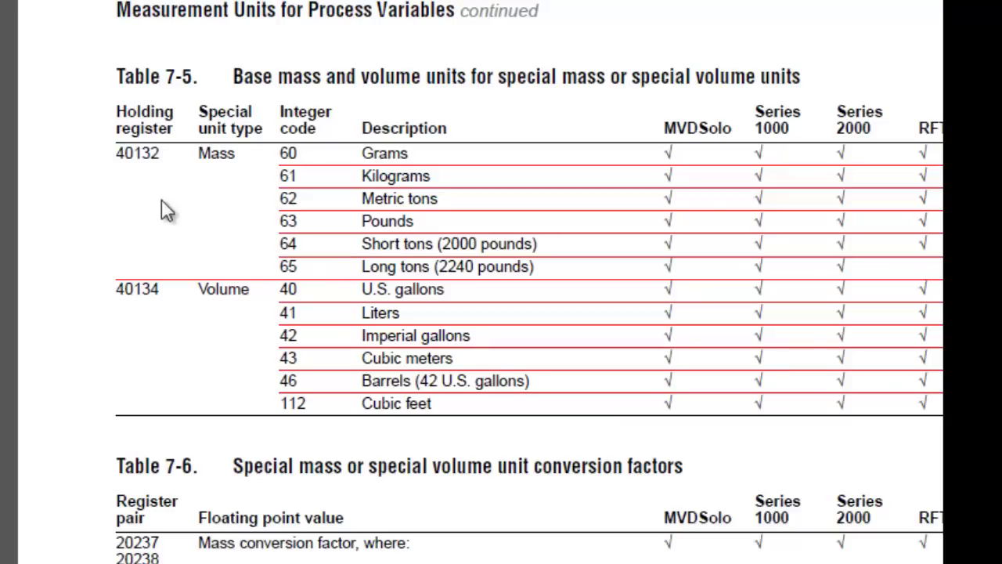
drag(101, 286, 161, 294)
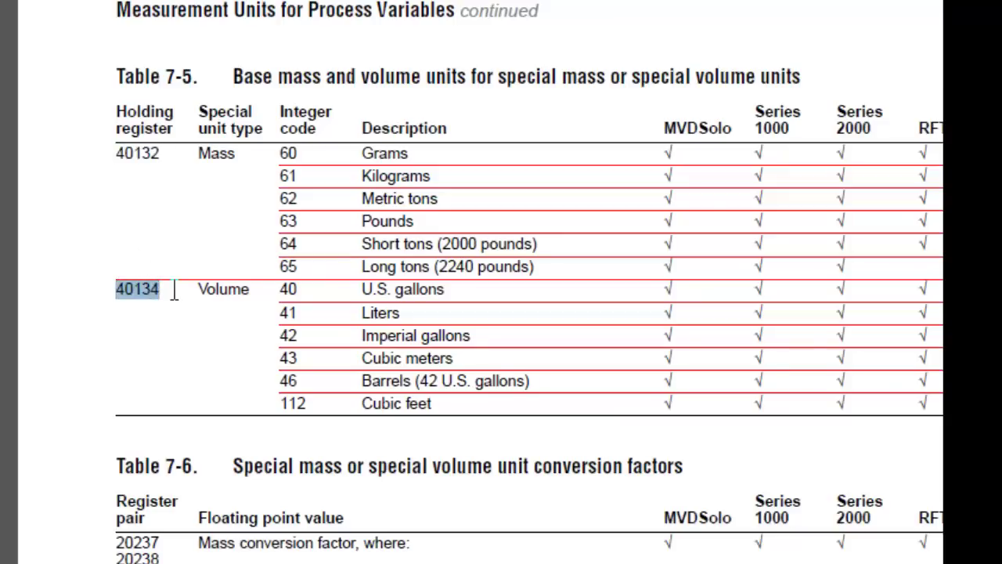
click(174, 290)
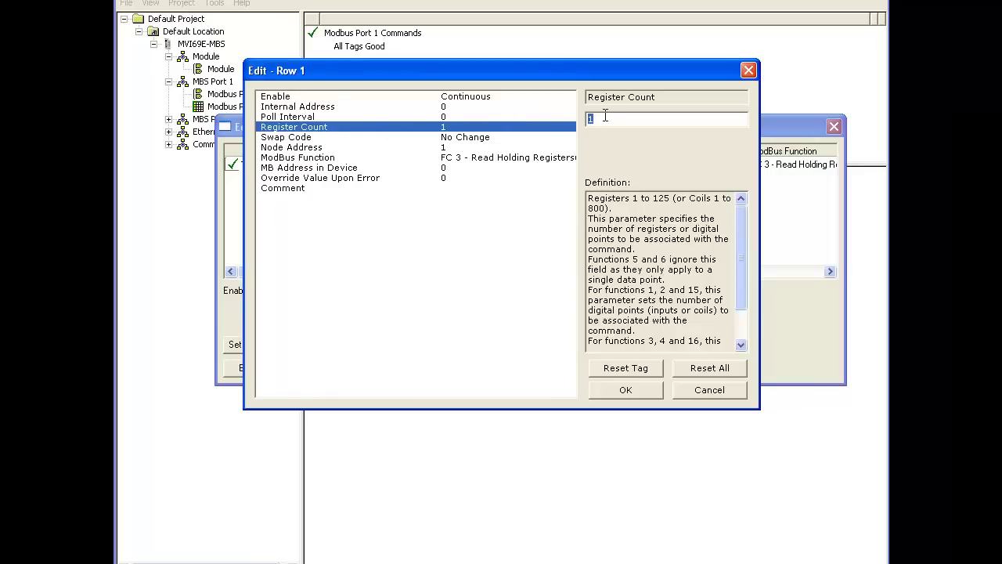
Set the first command's Register Count to 4 and its Node Address to 4
text(4)
click(473, 141)
click(467, 147)
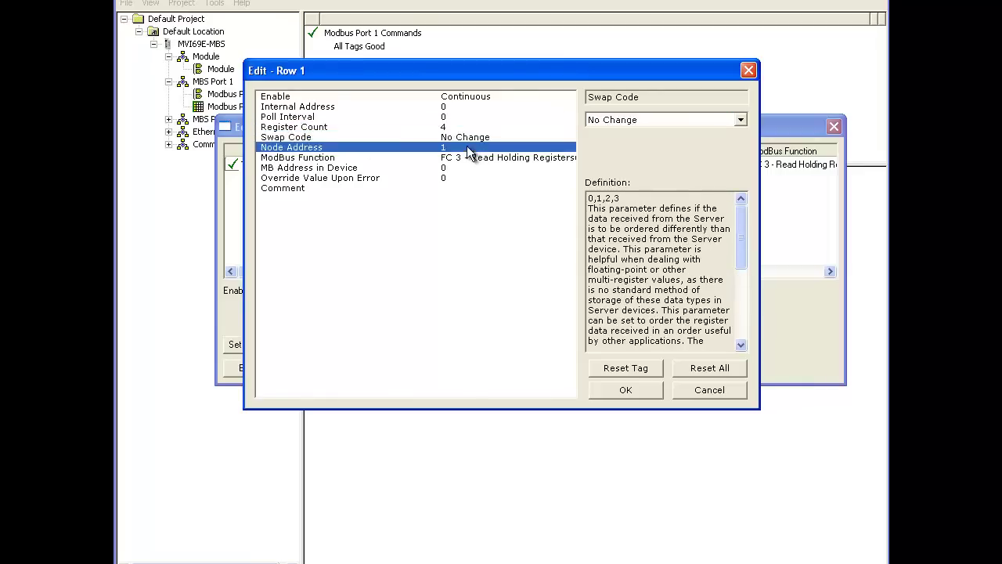
text(4)
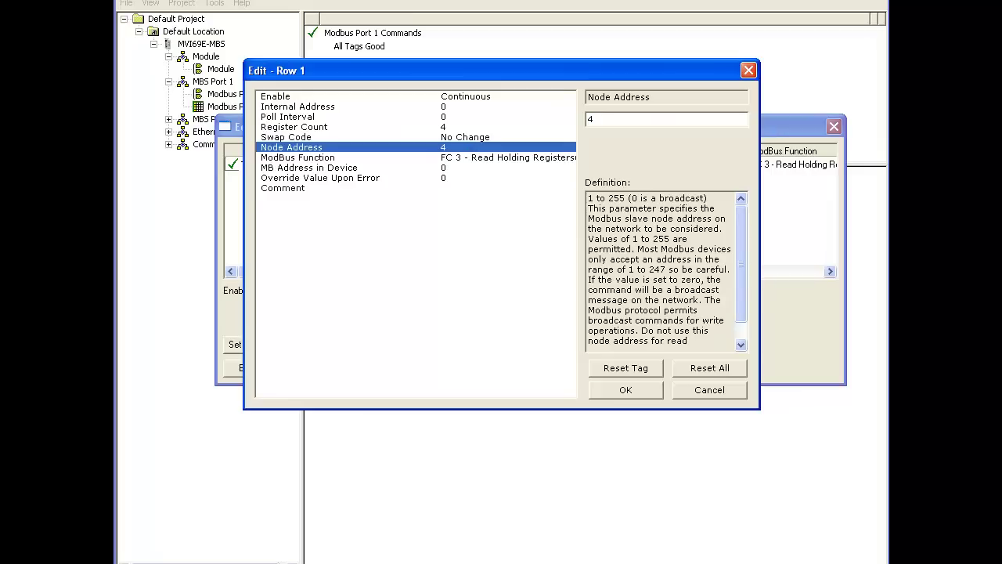
Set the first command's MB Address in Device to 131 and accept the row
click(461, 157)
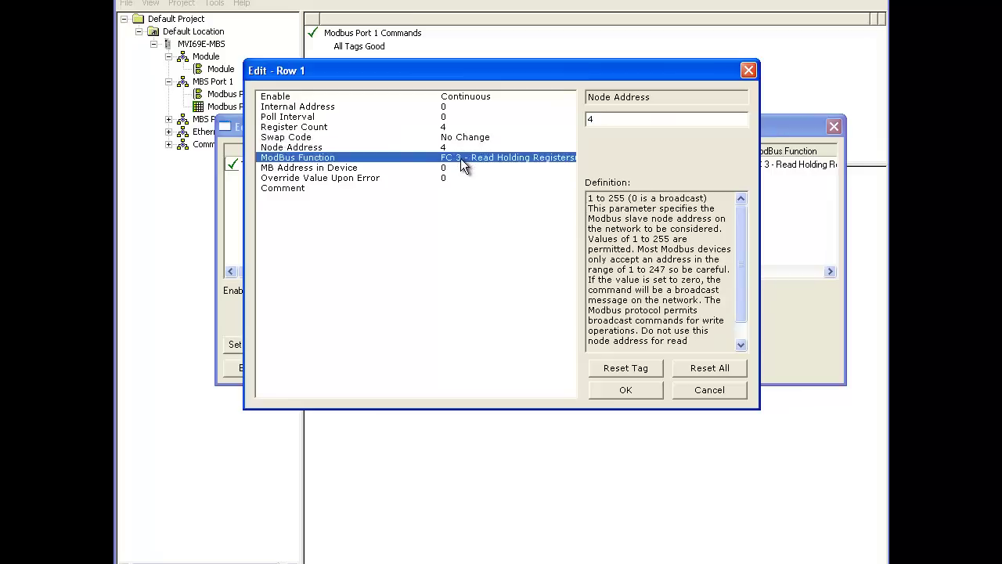
click(460, 165)
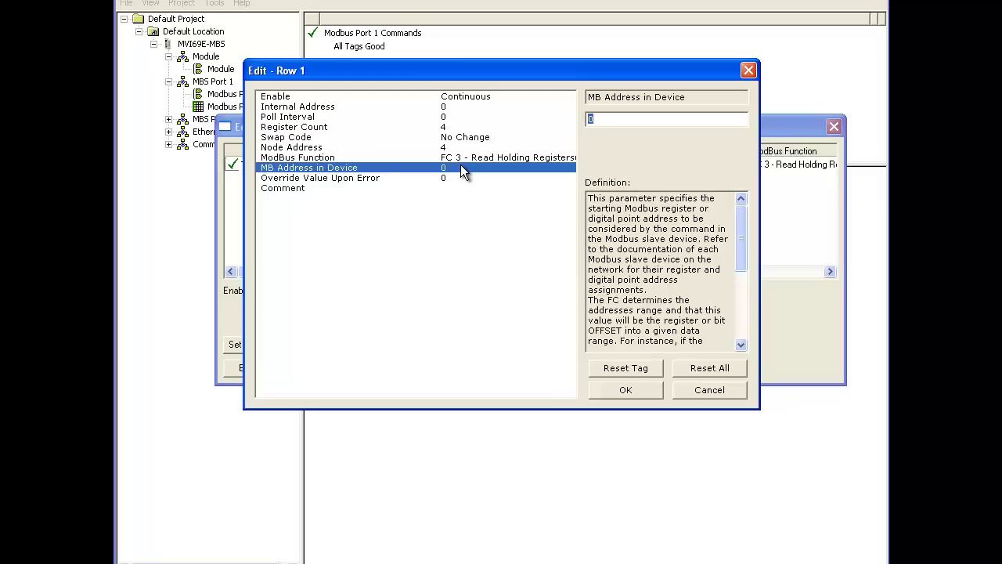
text(131)
click(626, 389)
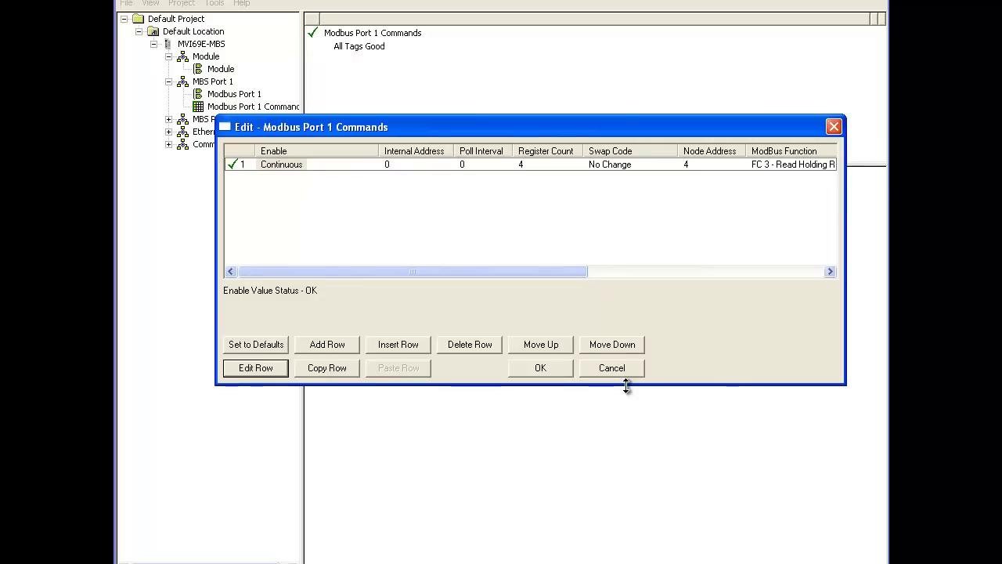
Add a second row to Modbus Port 1 Commands and set its Internal Address to 10 and Register Count to 4
click(313, 344)
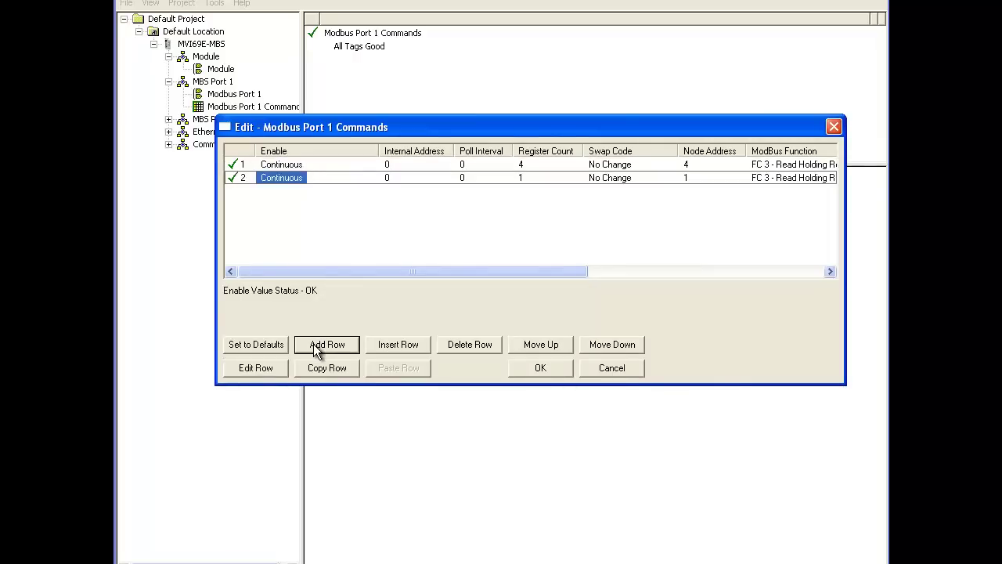
click(276, 370)
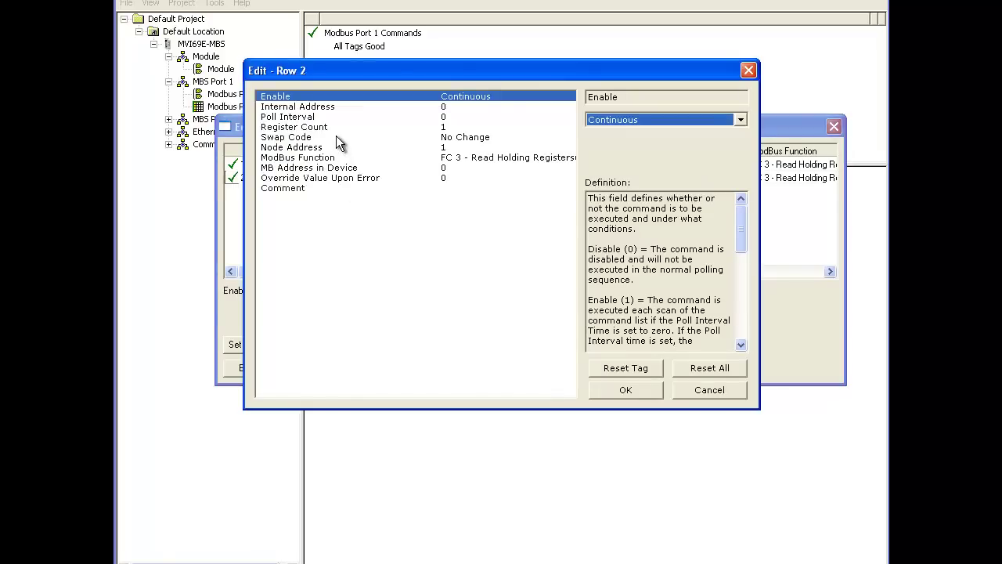
click(340, 107)
text(10)
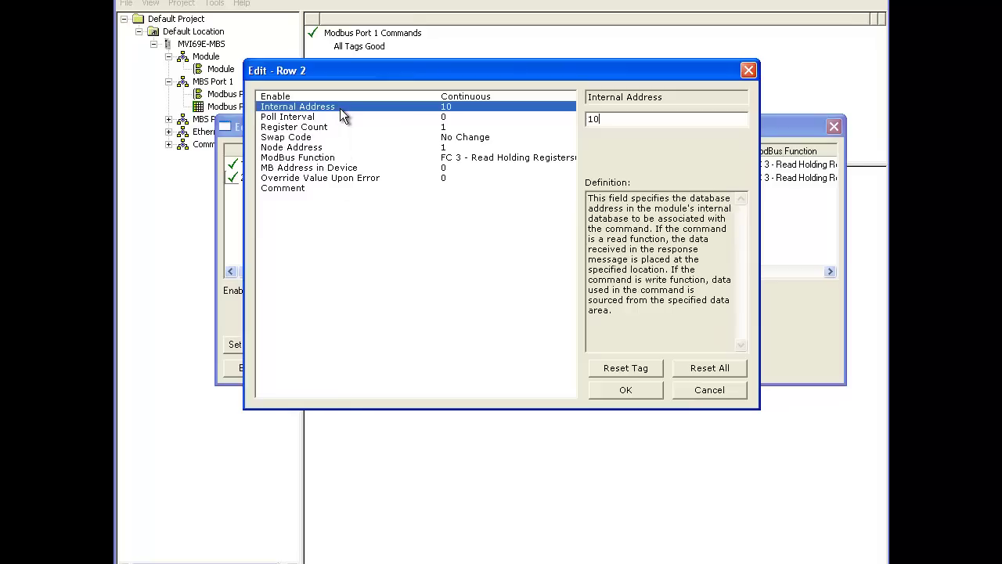
click(340, 127)
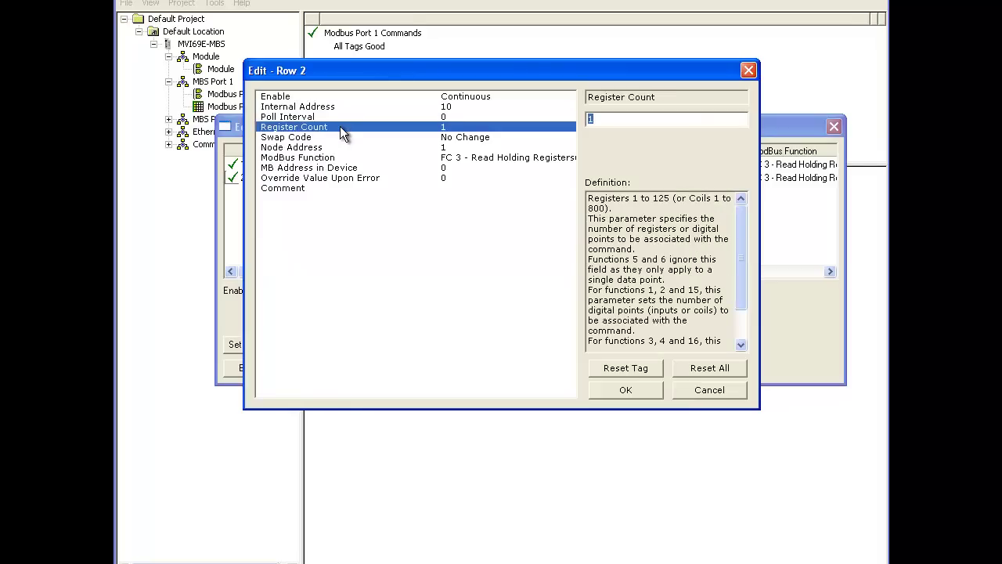
text(4)
Set the second command's Node Address to 5 and MB Address in Device to 131, and accept the row and the command list
click(438, 147)
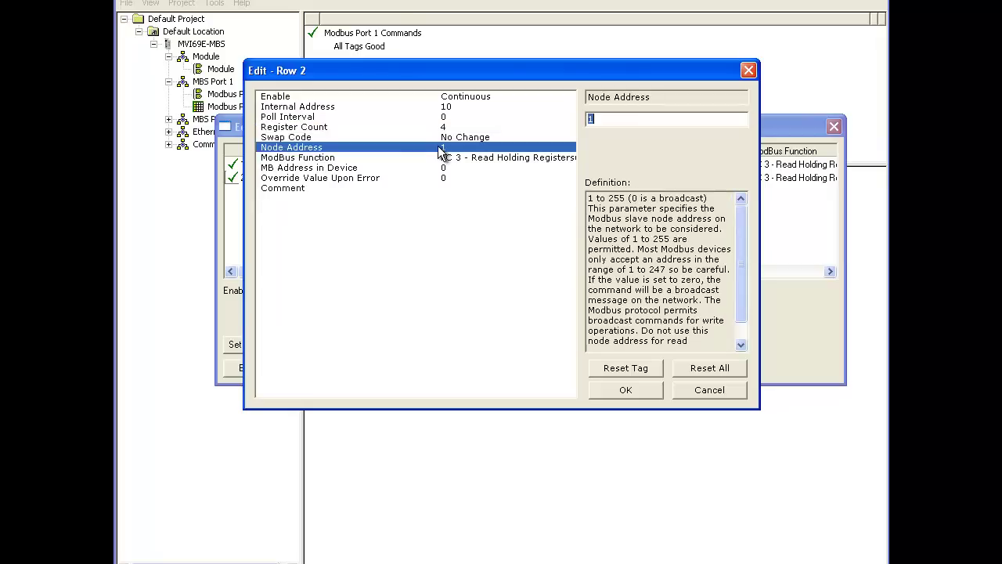
text(5)
click(454, 158)
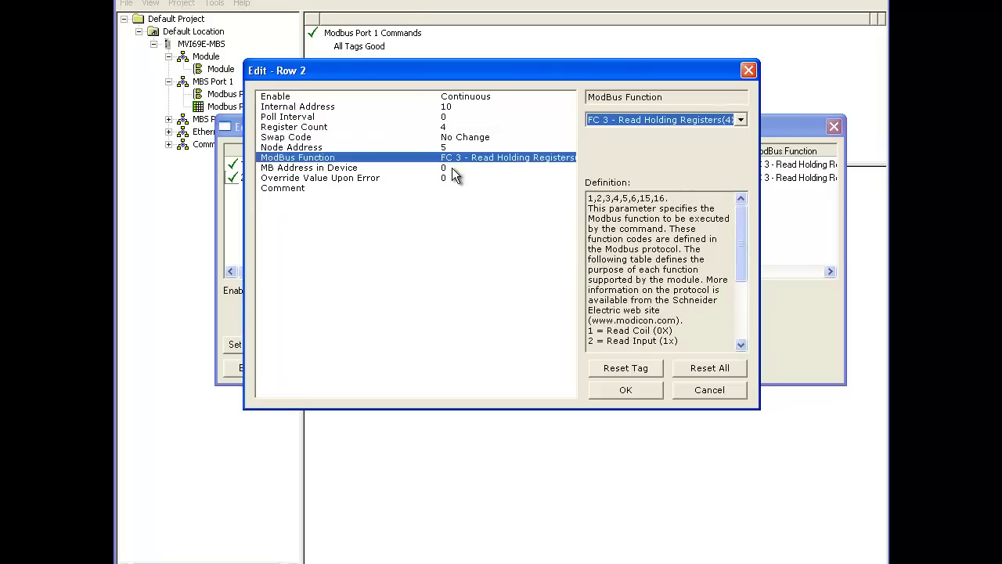
click(454, 168)
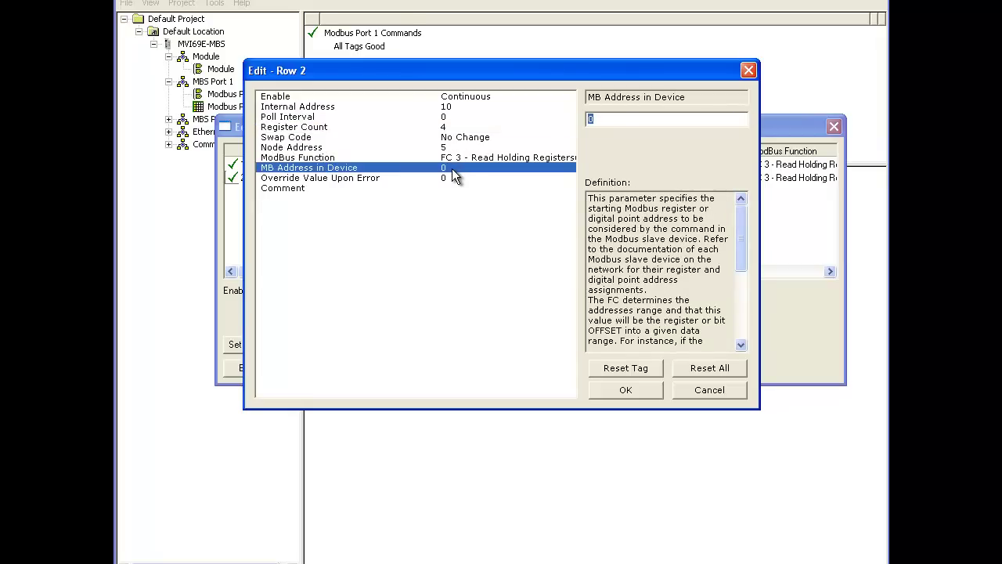
text(131)
click(624, 390)
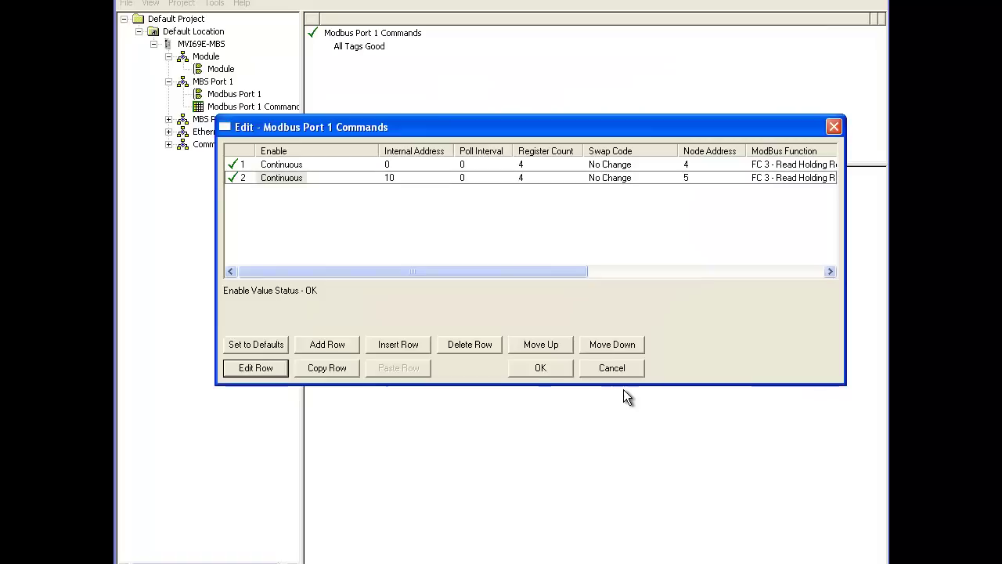
click(551, 366)
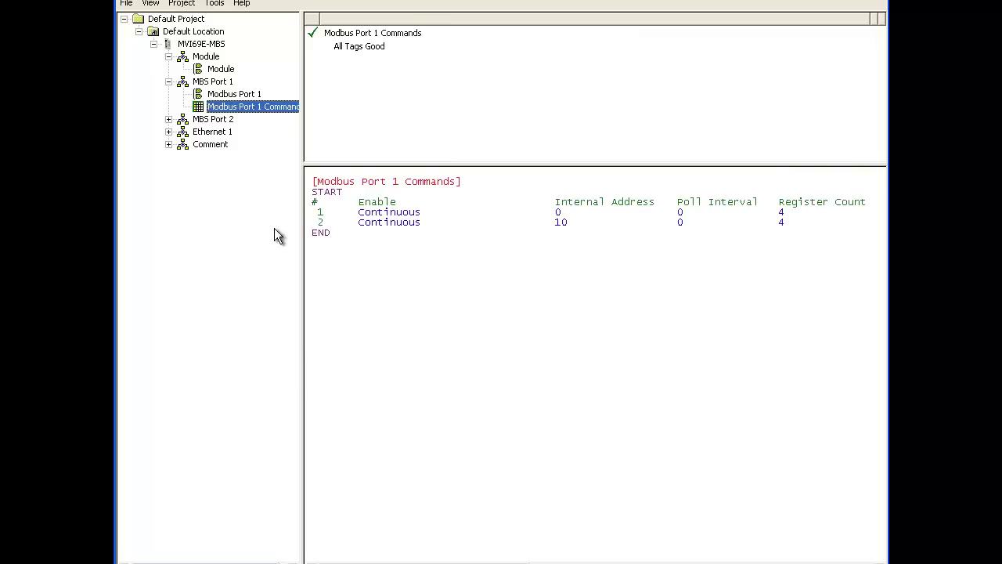
Configure Modbus Port 2 with a Baud Rate of 9600 and an Internal Slave ID of 15
click(168, 119)
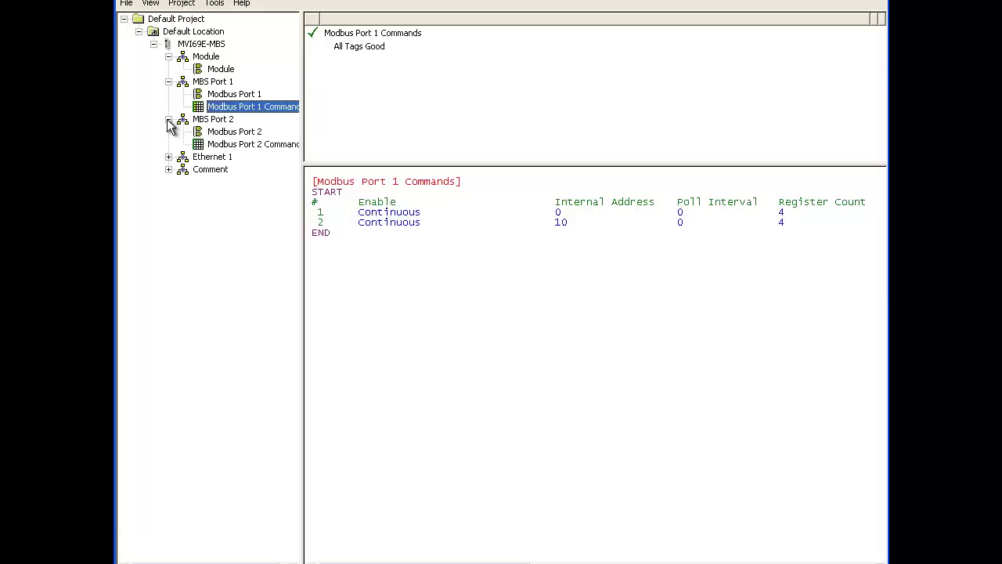
right_click(214, 134)
click(234, 167)
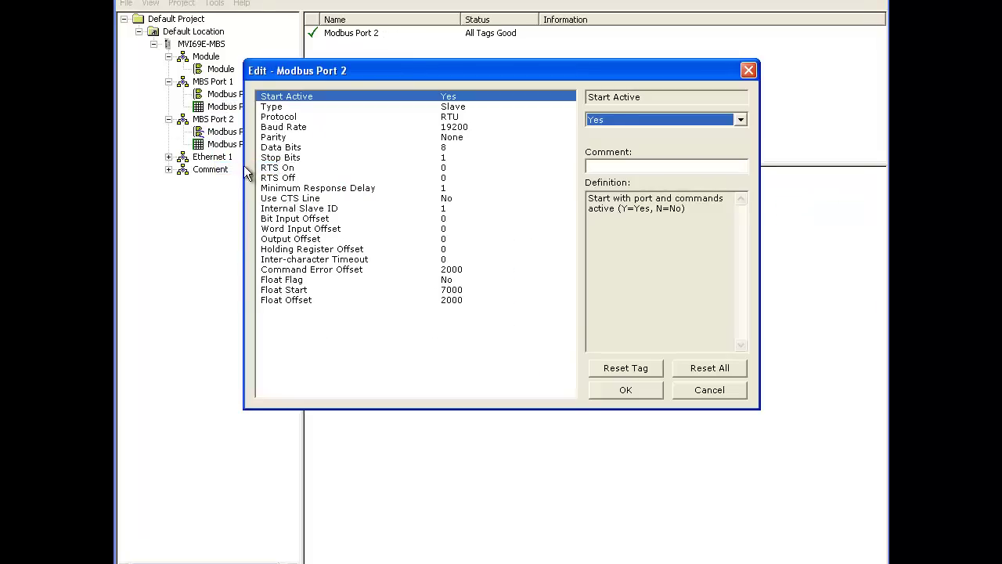
click(462, 127)
click(614, 119)
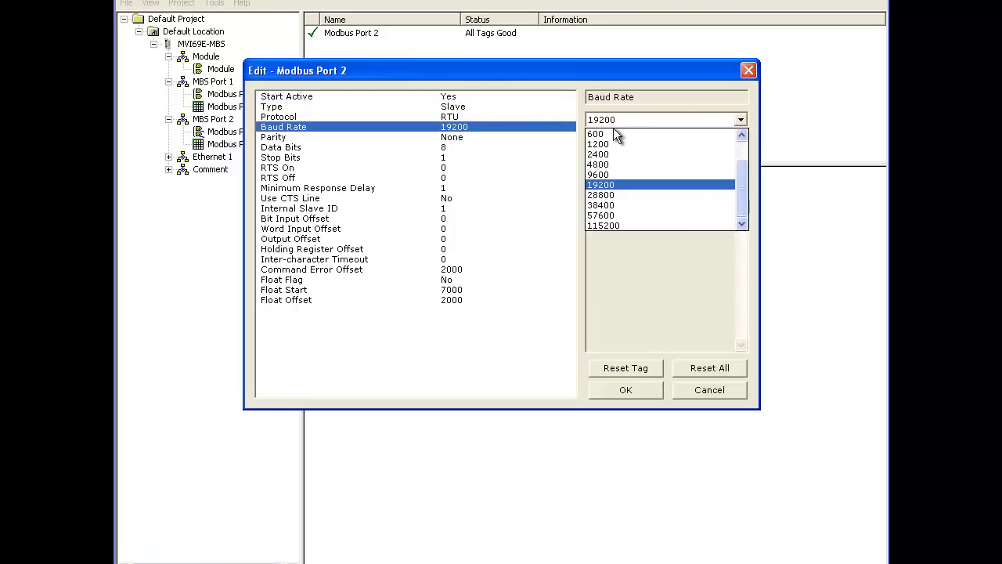
click(615, 175)
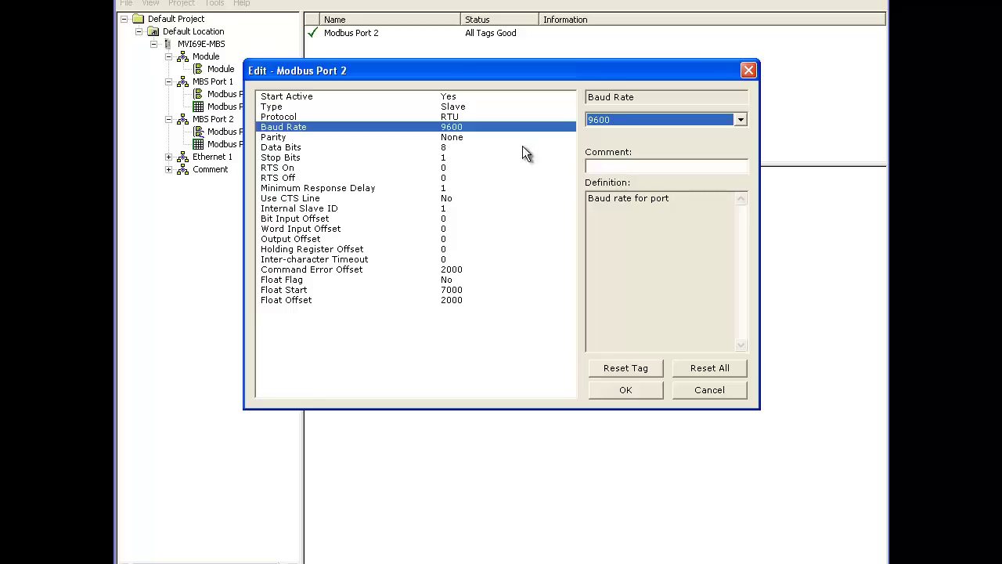
click(452, 210)
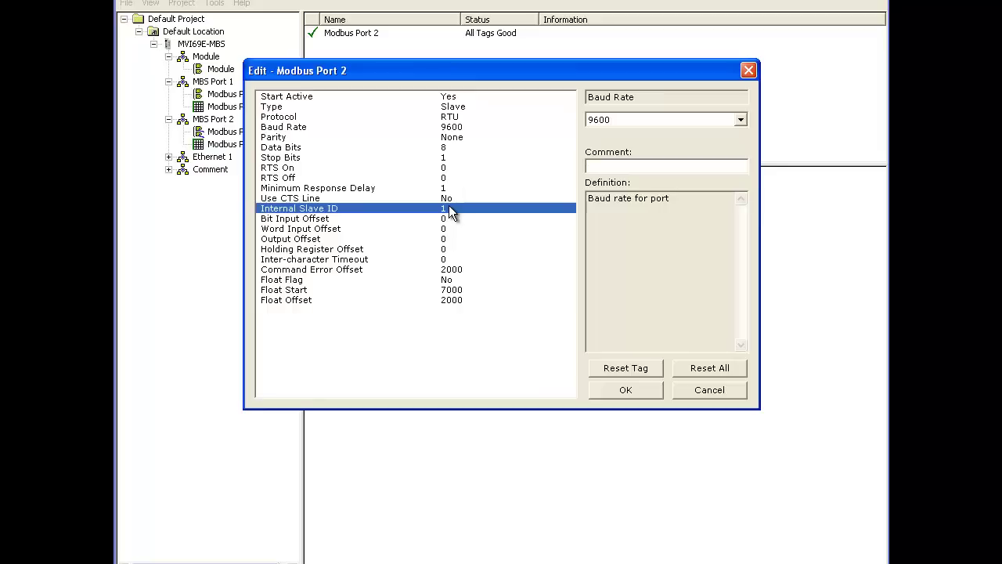
text(15)
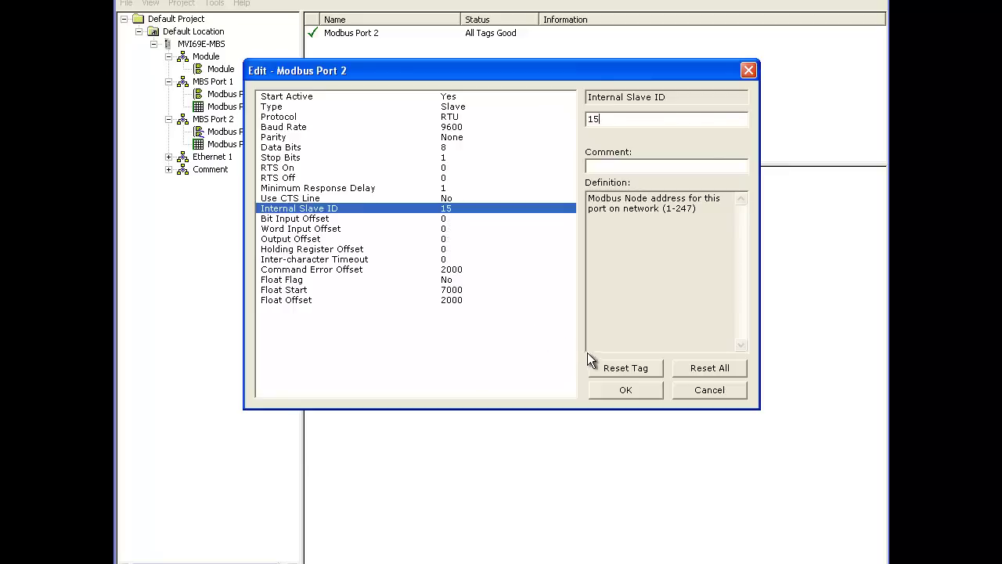
click(624, 391)
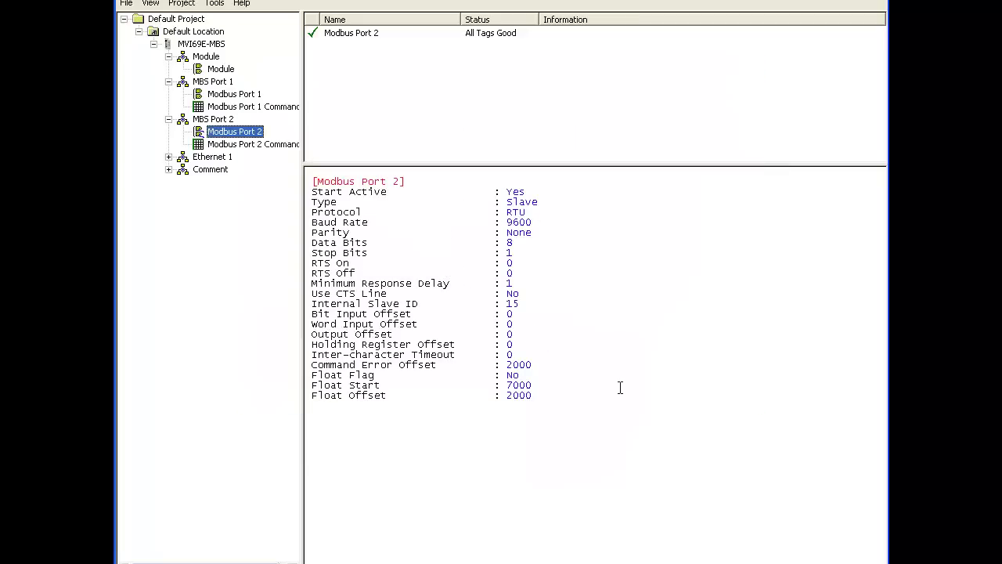
Export the MVI69E-MBS module's AOI file to the Desktop as MVI69E-MBS_60_AddOn_Rung_v1_0 in L5X format
right_click(202, 46)
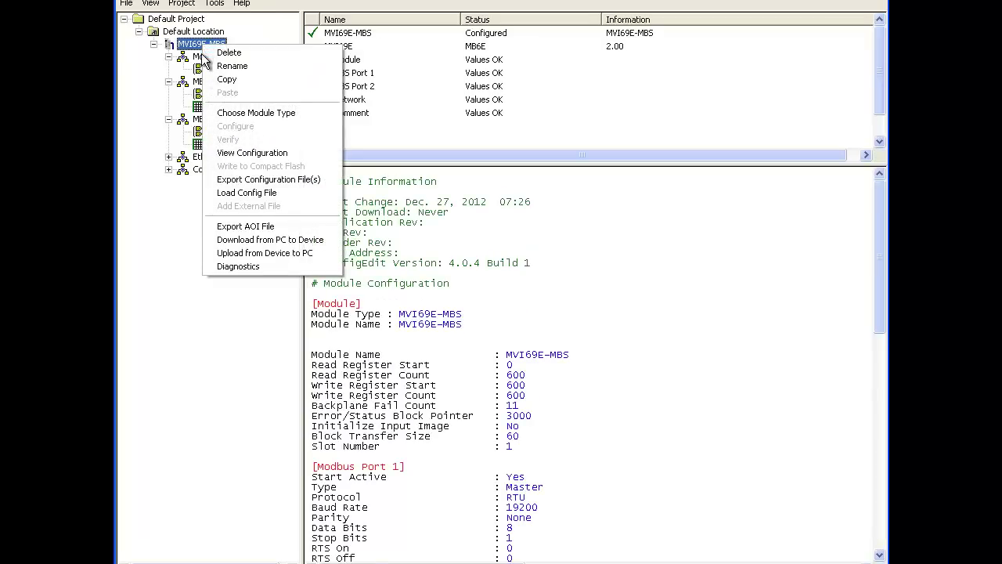
click(256, 226)
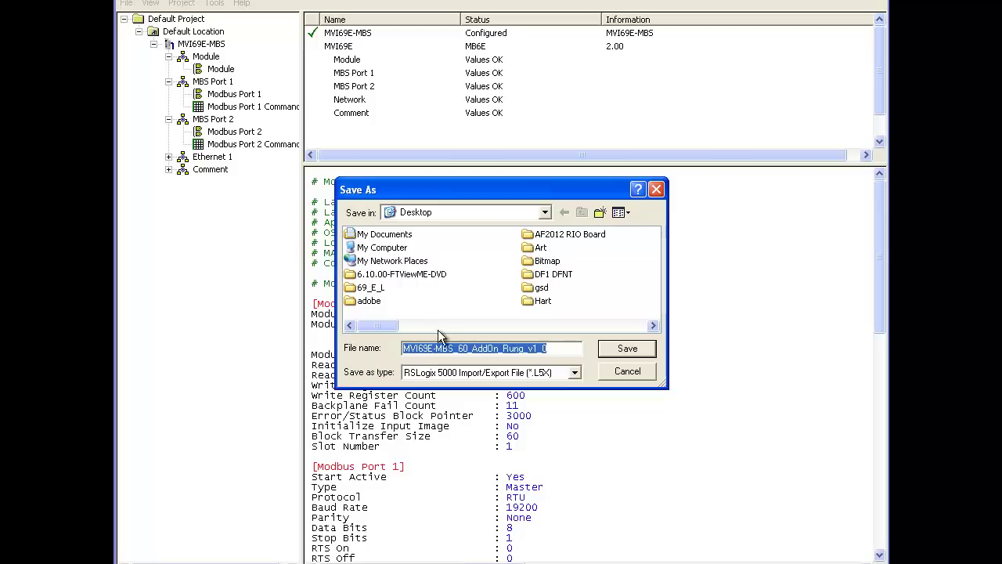
click(611, 352)
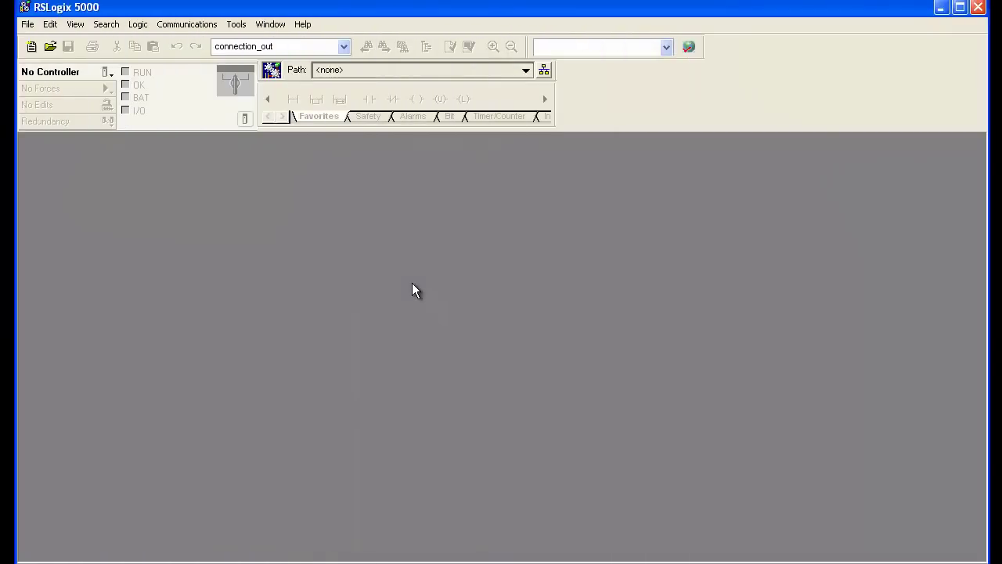
In RSLogix 5000, create a new 1769-L33ER controller project with revision 20 and the name MVI69E_MBS
click(32, 47)
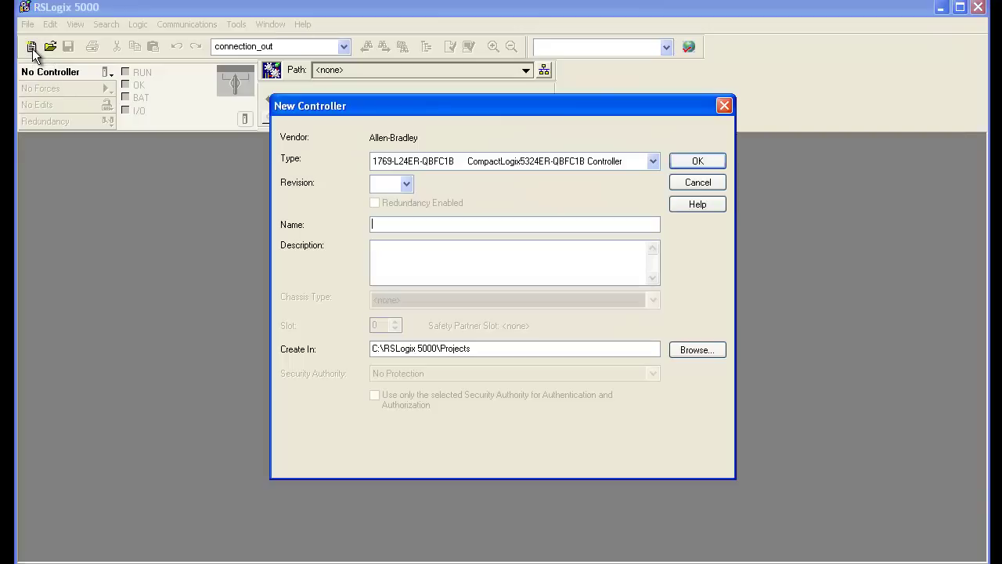
click(454, 162)
scroll(455, 182, down, 2)
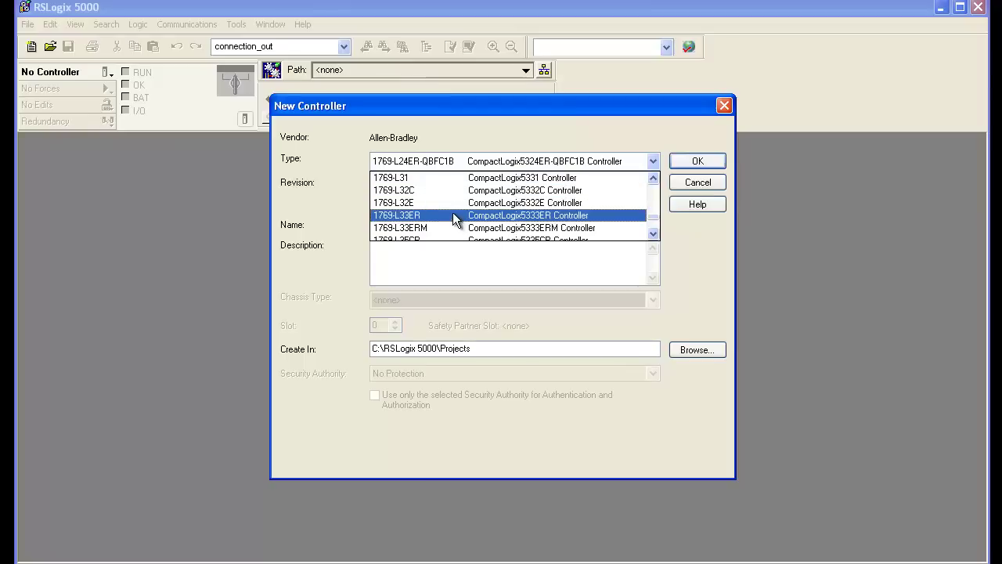
click(452, 215)
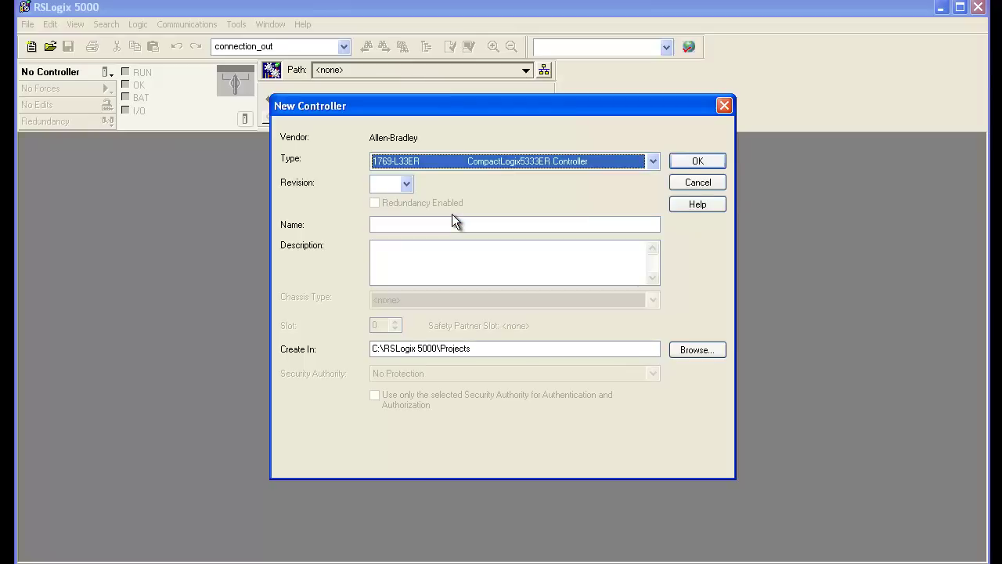
click(410, 183)
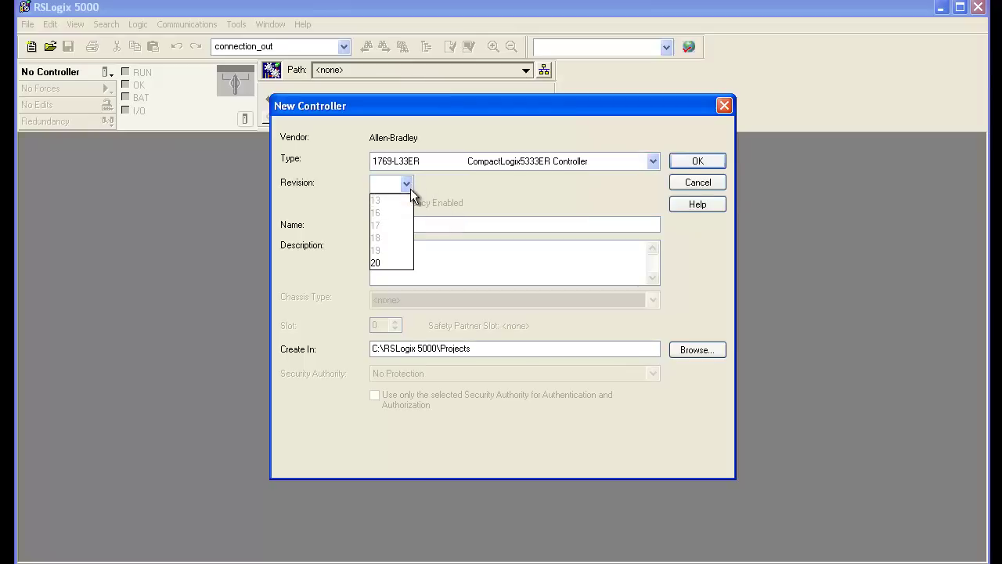
click(398, 262)
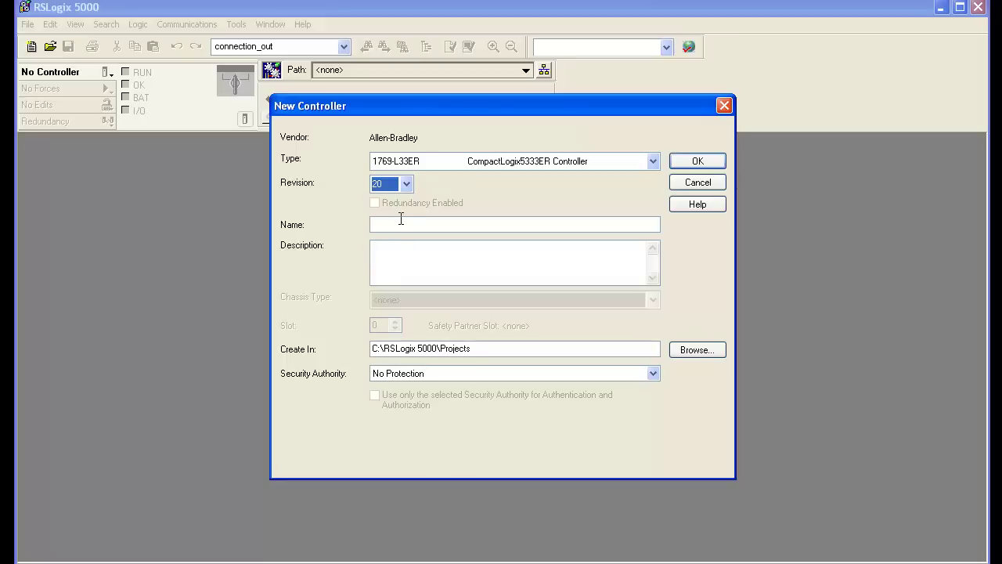
click(401, 223)
text(MVI69E_MBS)
click(702, 160)
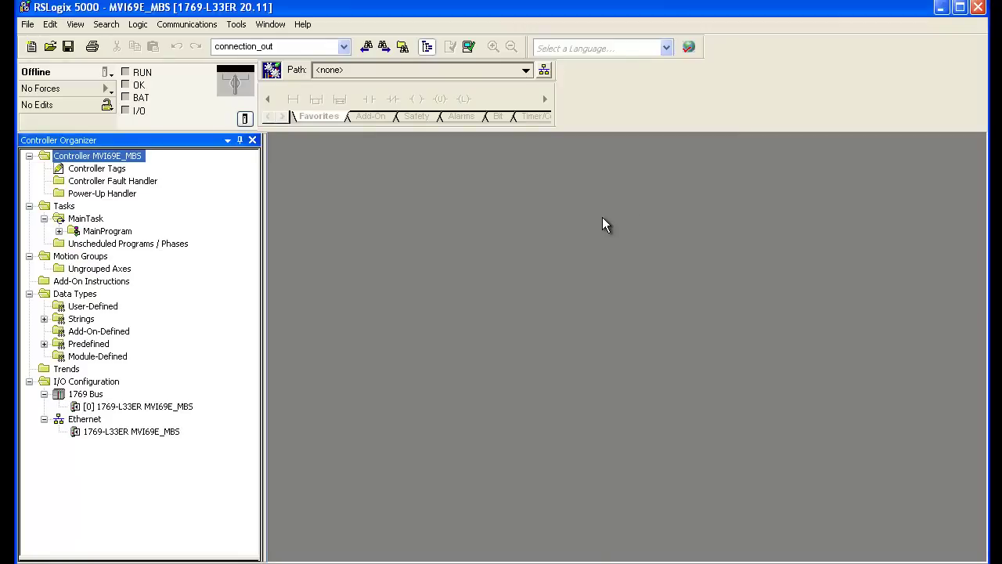
Start a new module on the 1769 Bus, filtering the catalog to the Other category and choosing the generic 1769-MODULE
right_click(98, 398)
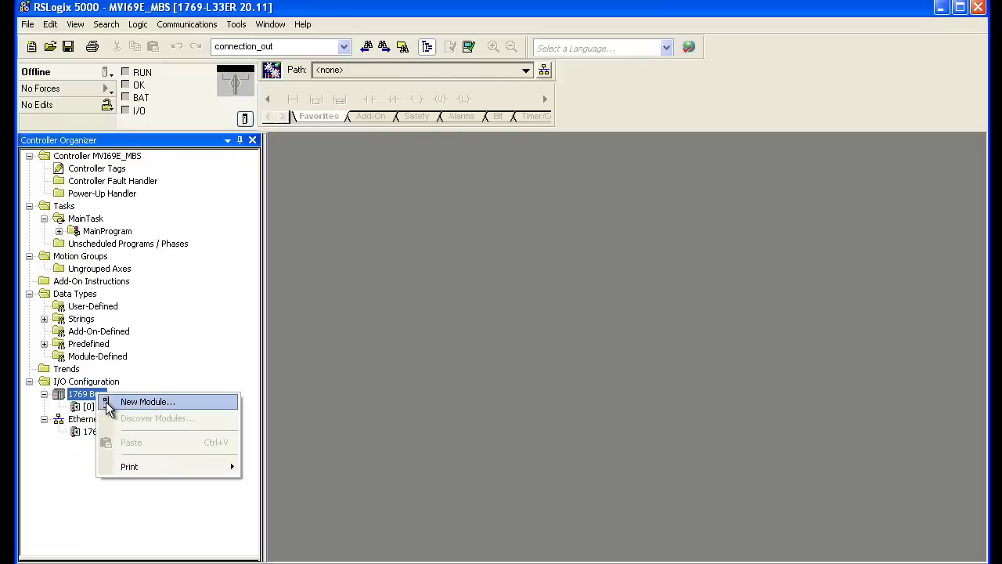
click(105, 401)
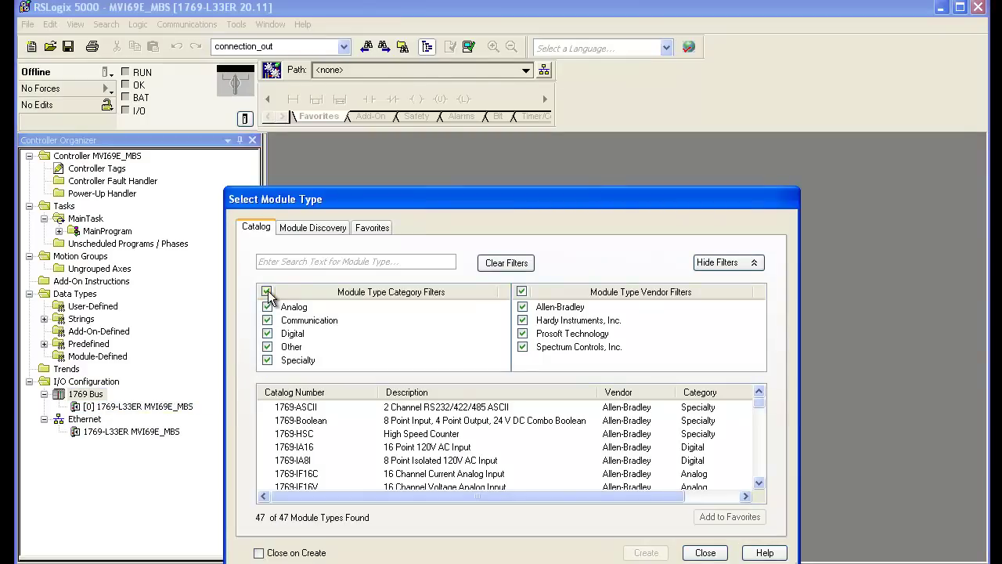
click(266, 292)
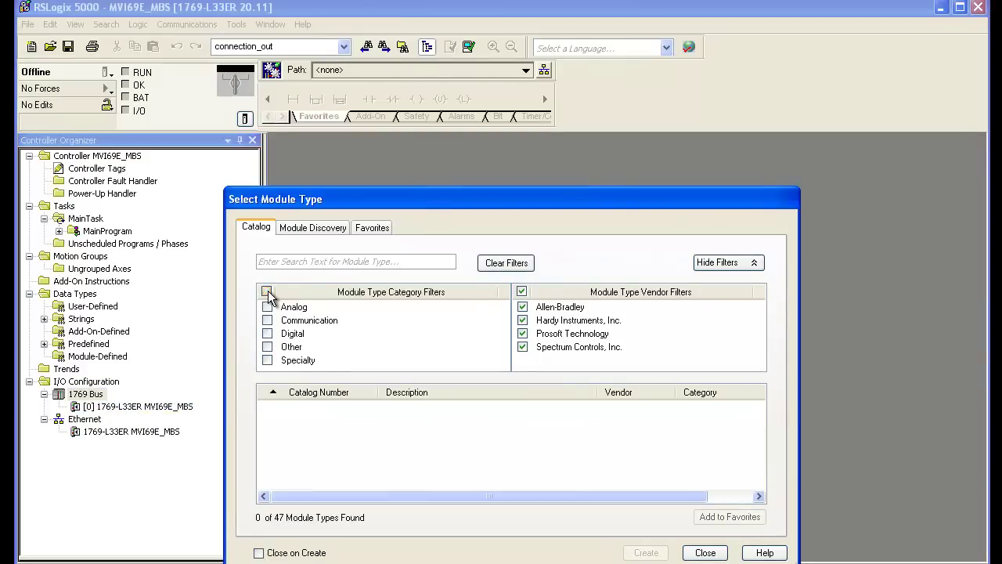
click(267, 347)
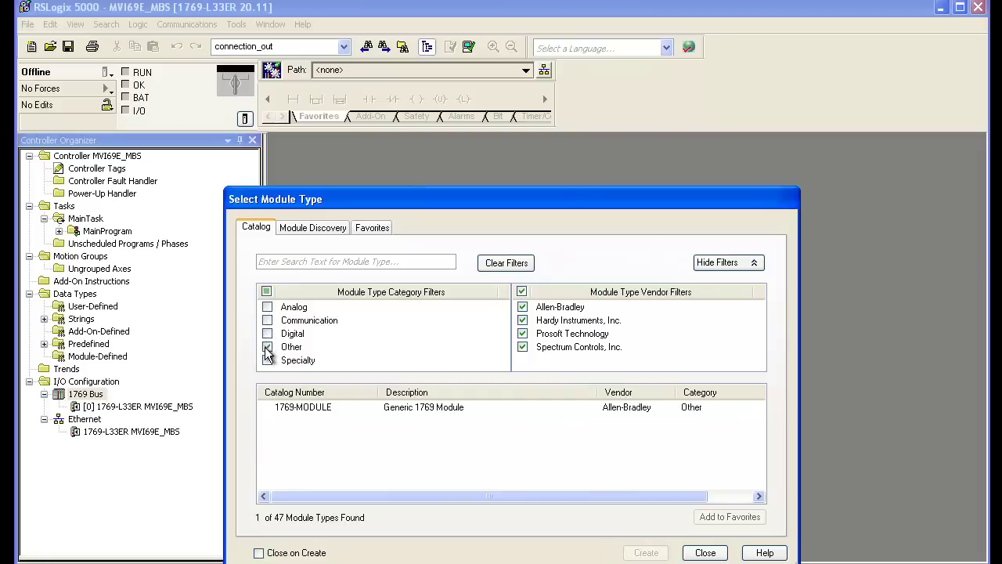
click(293, 409)
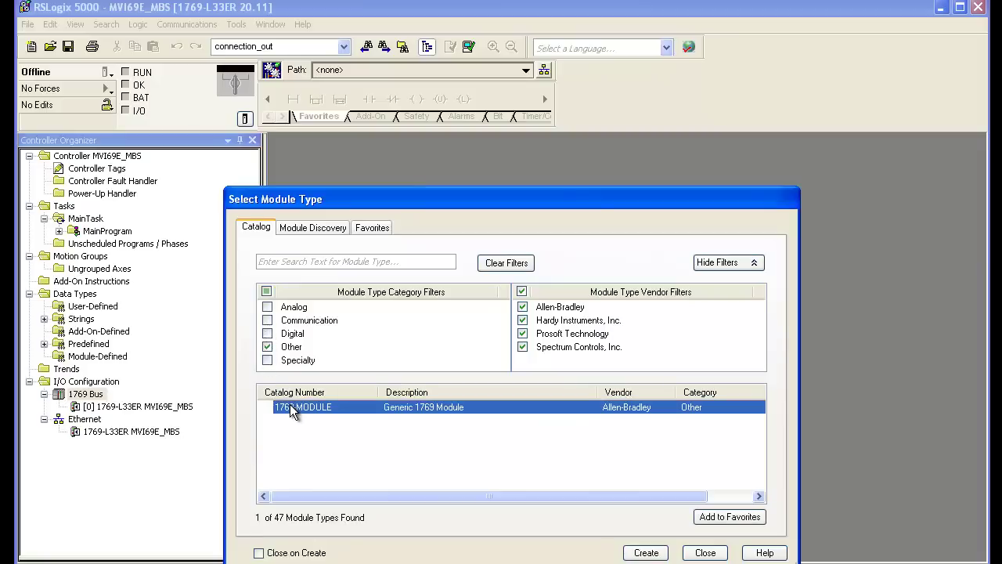
click(647, 553)
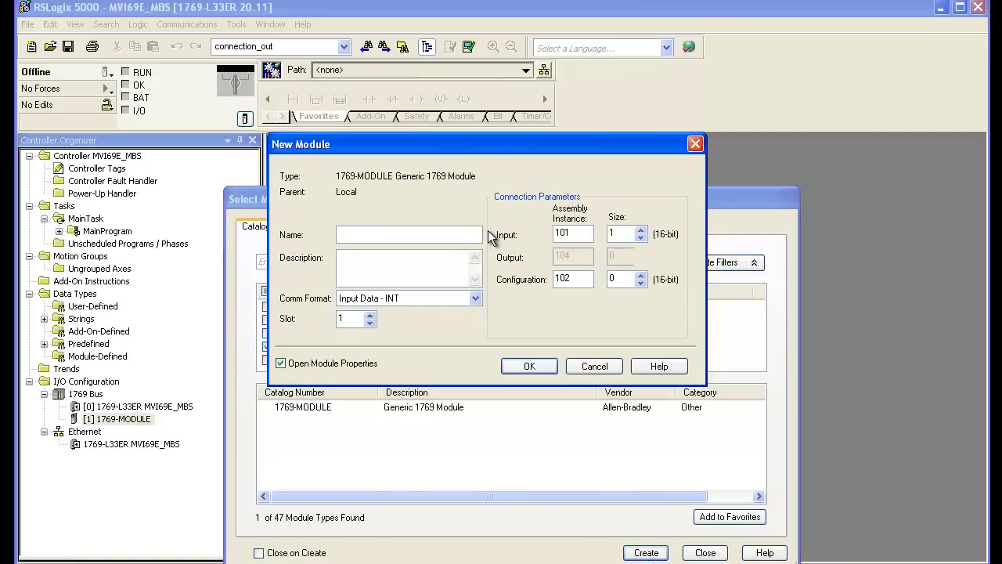
Name the new generic module MVI69E_MBS and set its Comm Format to Data - INT
text(MVI69E_MBS)
click(447, 303)
click(449, 315)
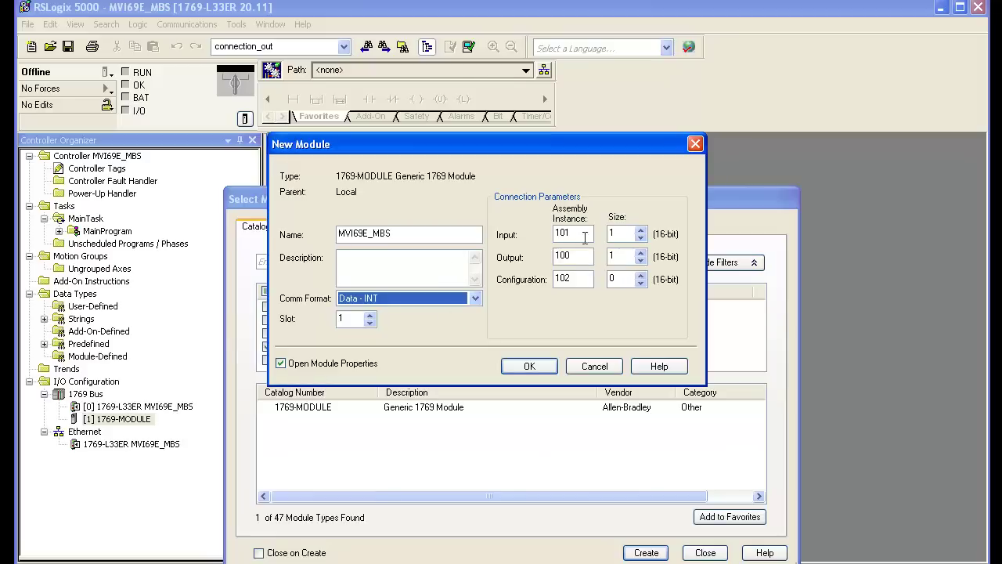
Set the module's Input size to 62, fill in its Output size, and accept the module and its connection properties
drag(629, 233, 608, 239)
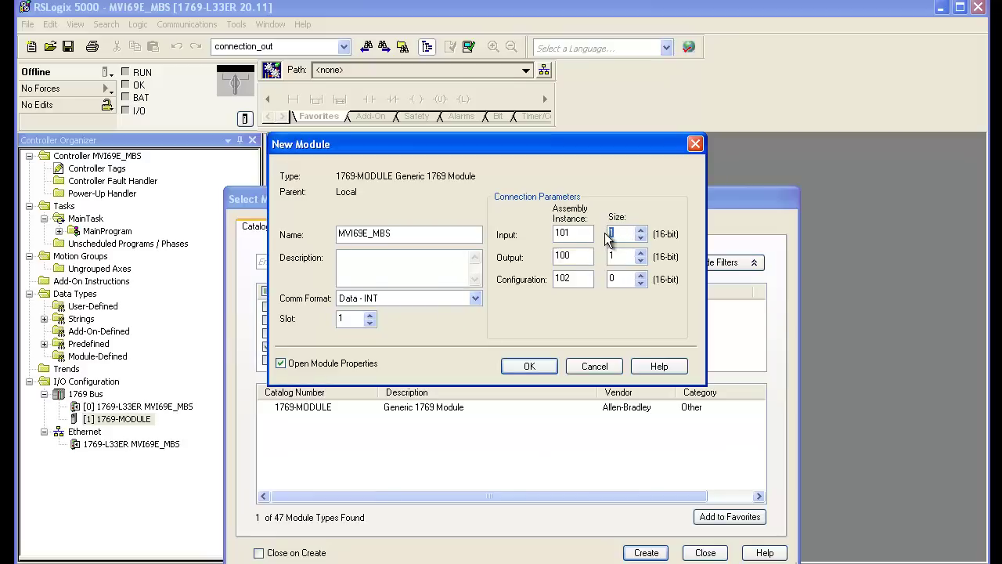
text(62)
text(6)
click(545, 372)
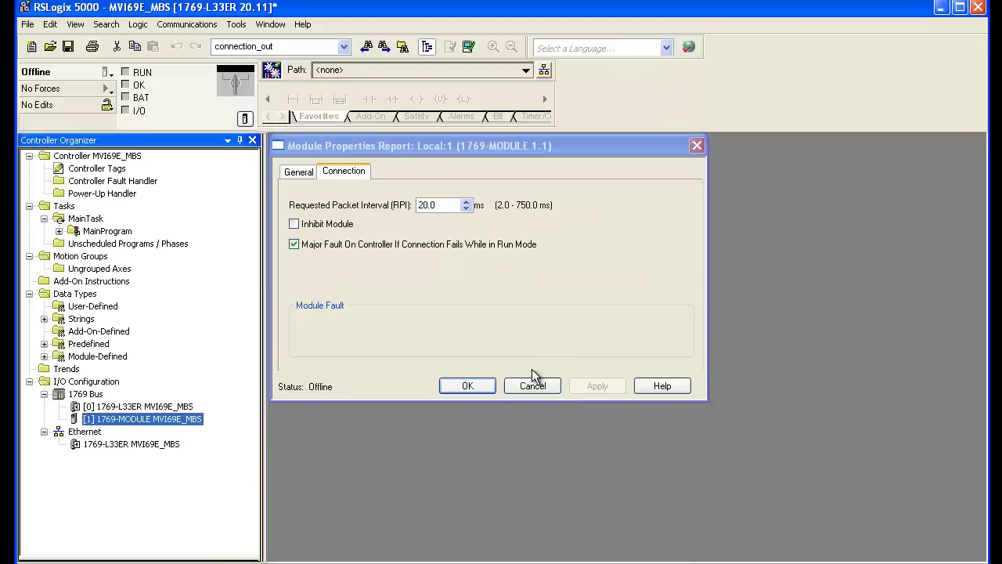
click(469, 387)
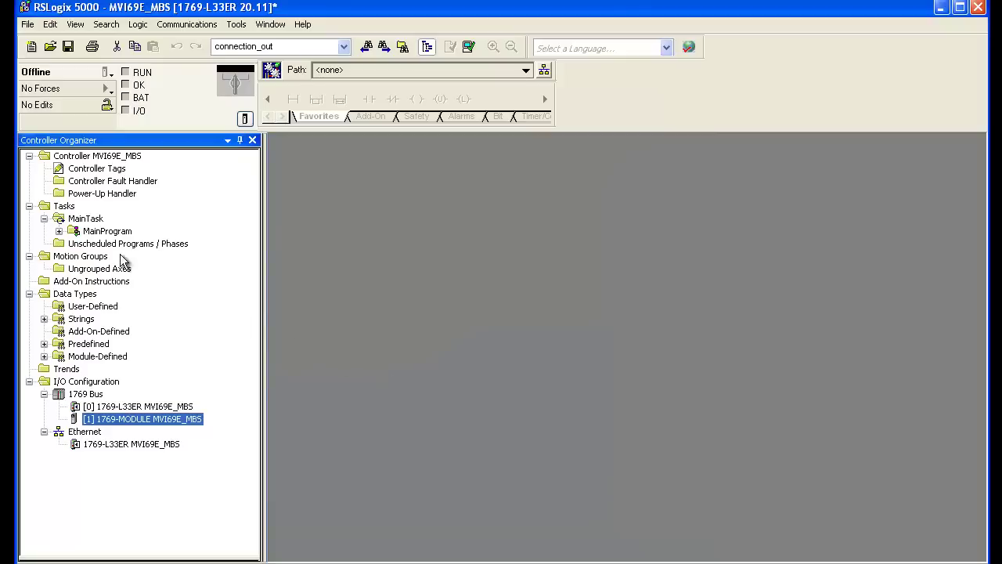
Import the rung file MBS_60_AddOn_Rung_v1_0.L5X from the Desktop into MainRoutine, checking its tag references before accepting
click(59, 231)
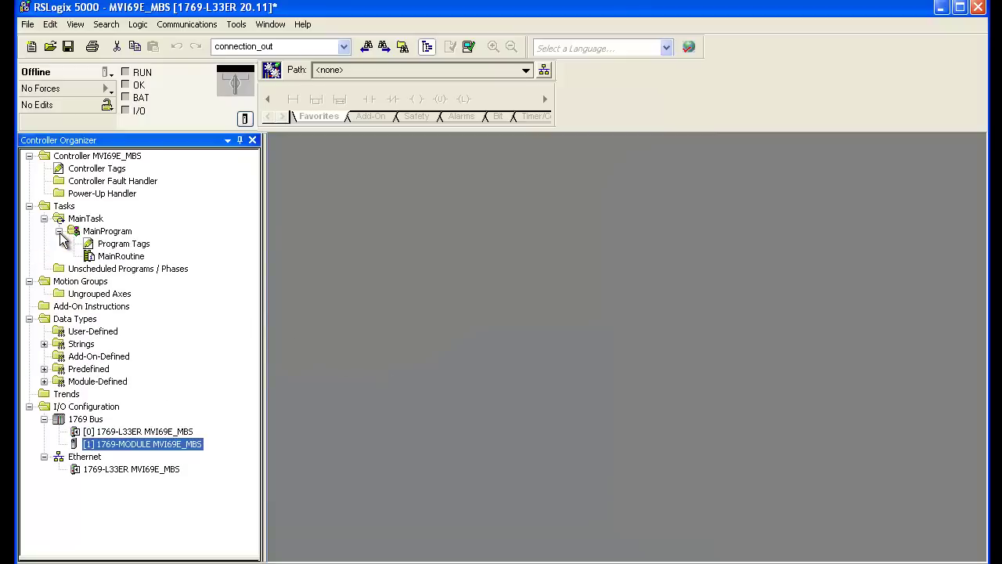
double_click(123, 258)
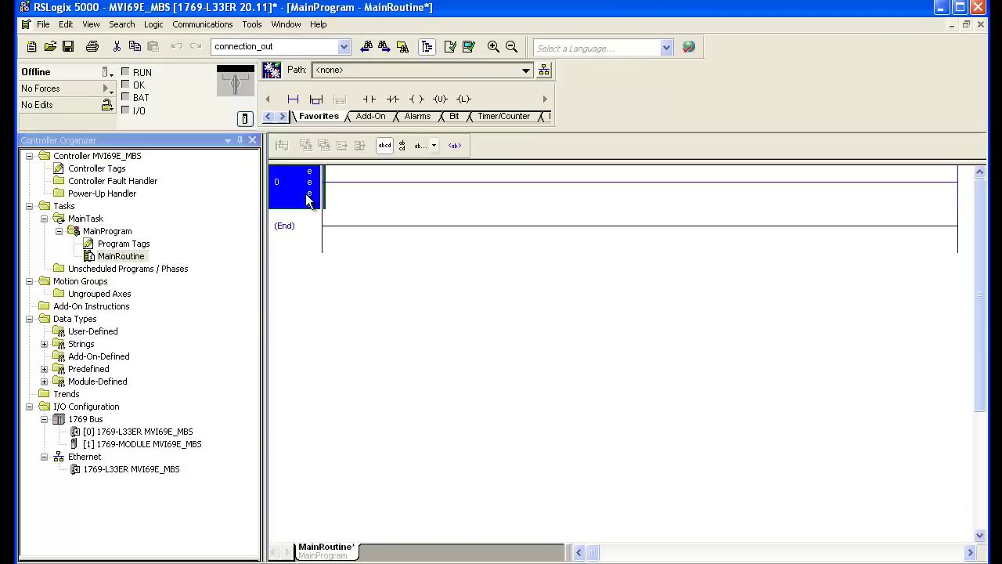
right_click(306, 200)
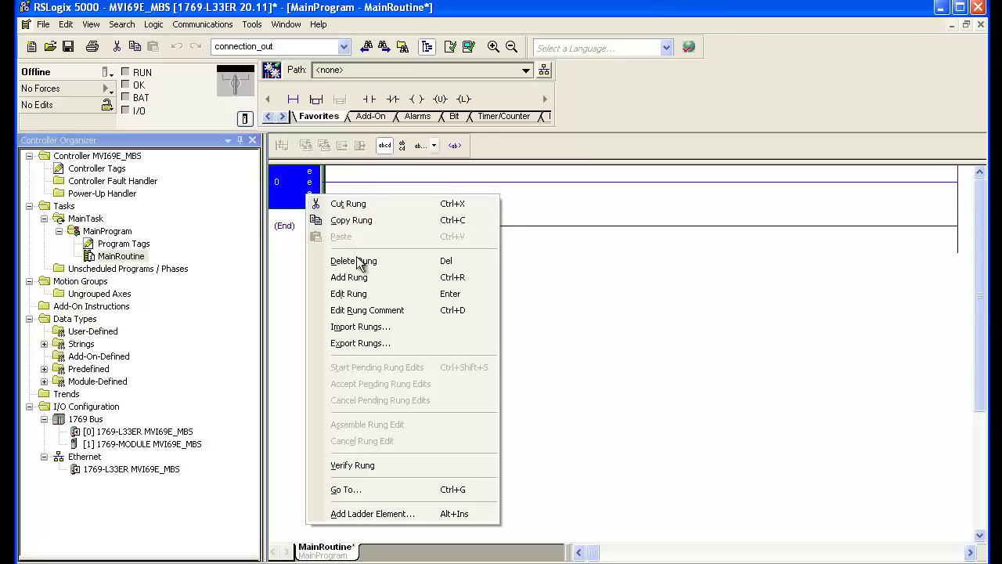
click(365, 328)
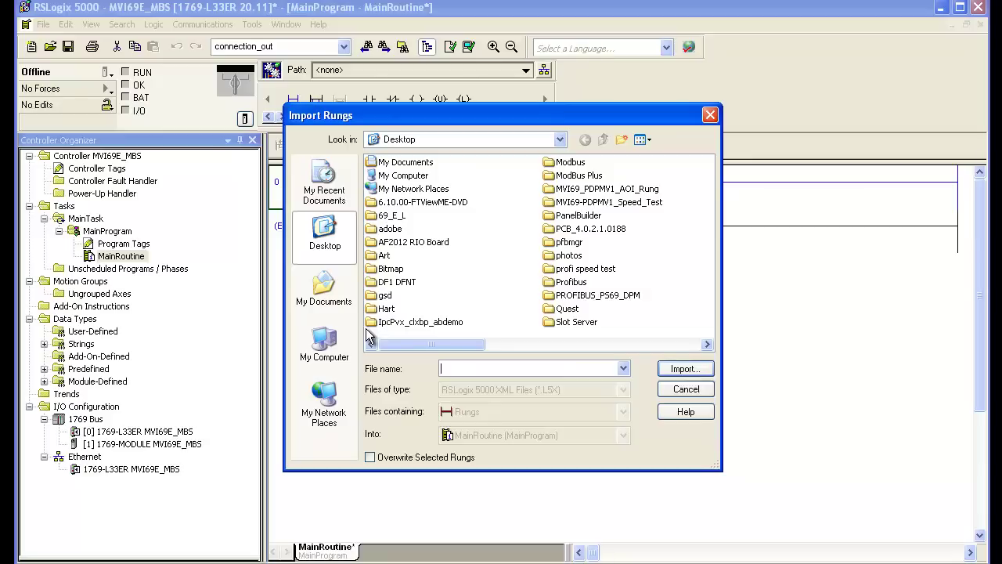
click(708, 344)
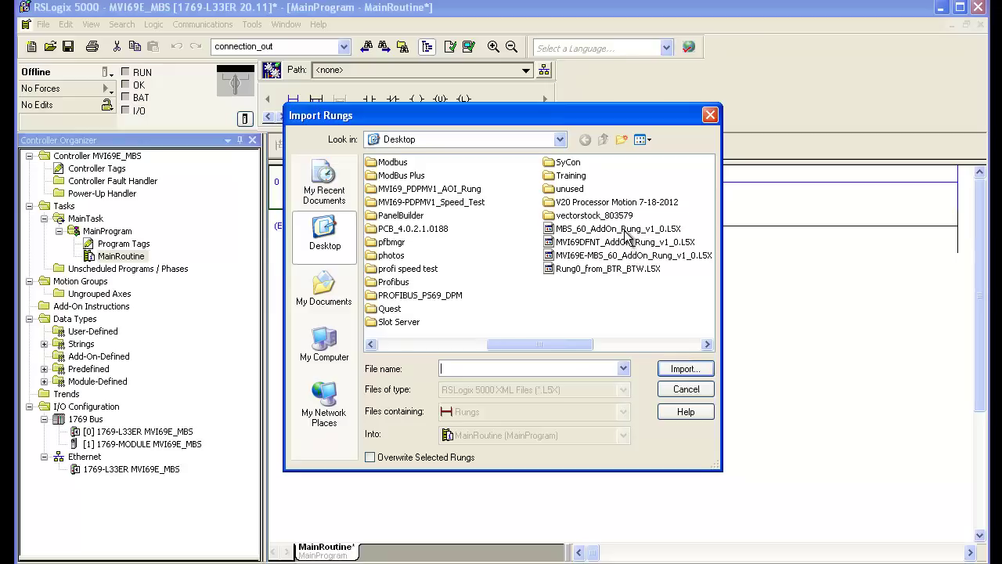
click(626, 229)
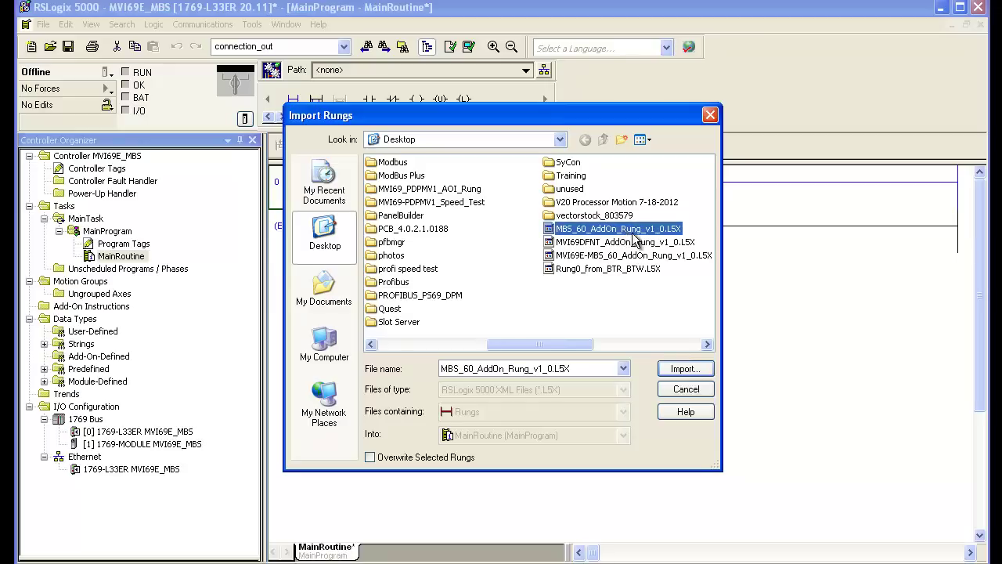
click(678, 369)
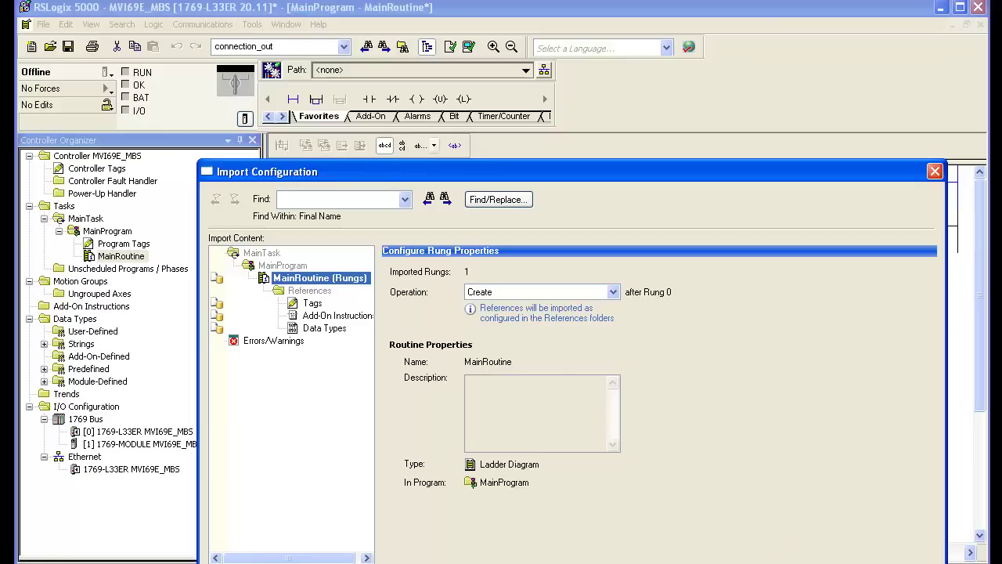
click(295, 307)
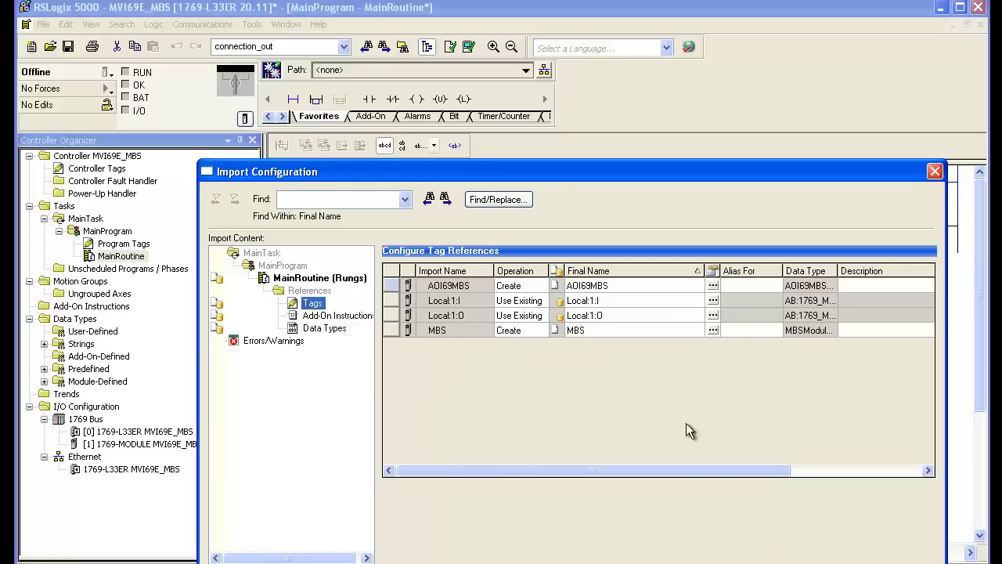
key(Return)
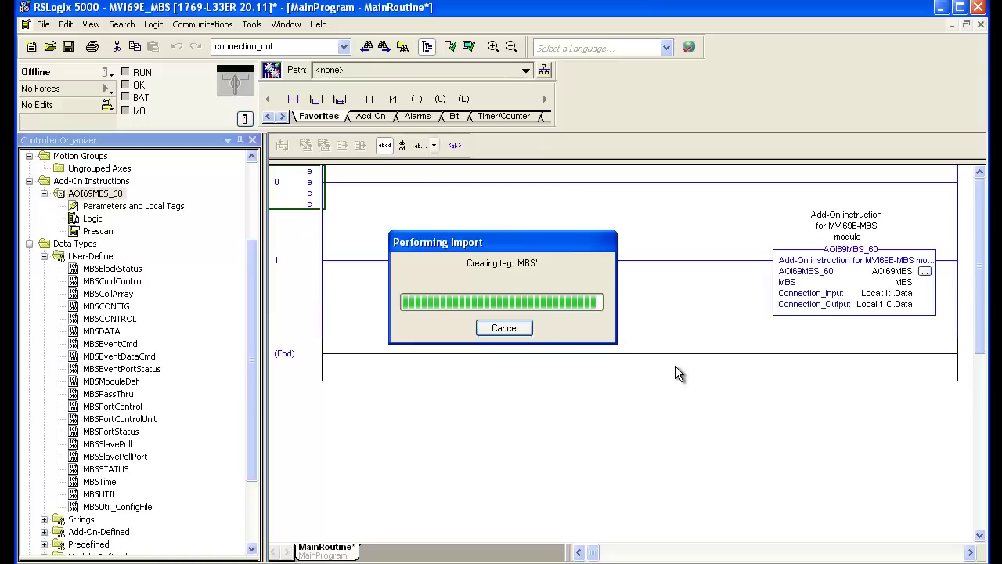
Delete the empty rung 0 above the imported Add-On Instruction rung in MainRoutine
right_click(308, 188)
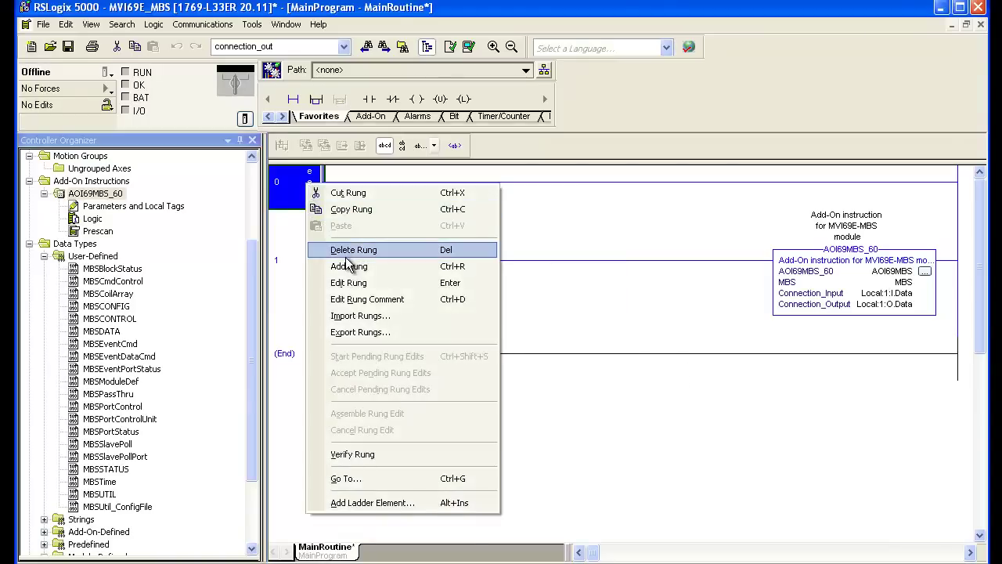
click(347, 252)
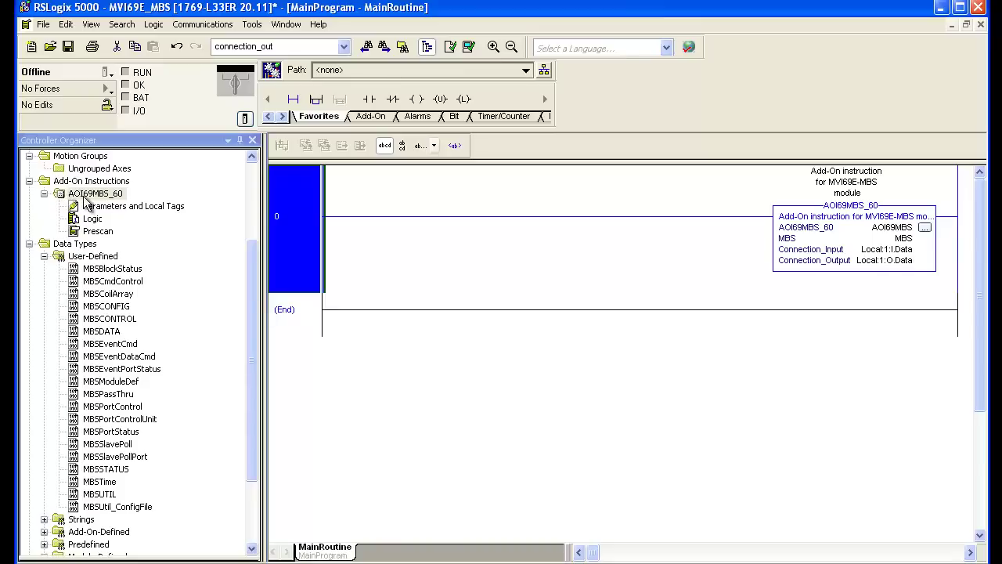
drag(252, 279, 256, 251)
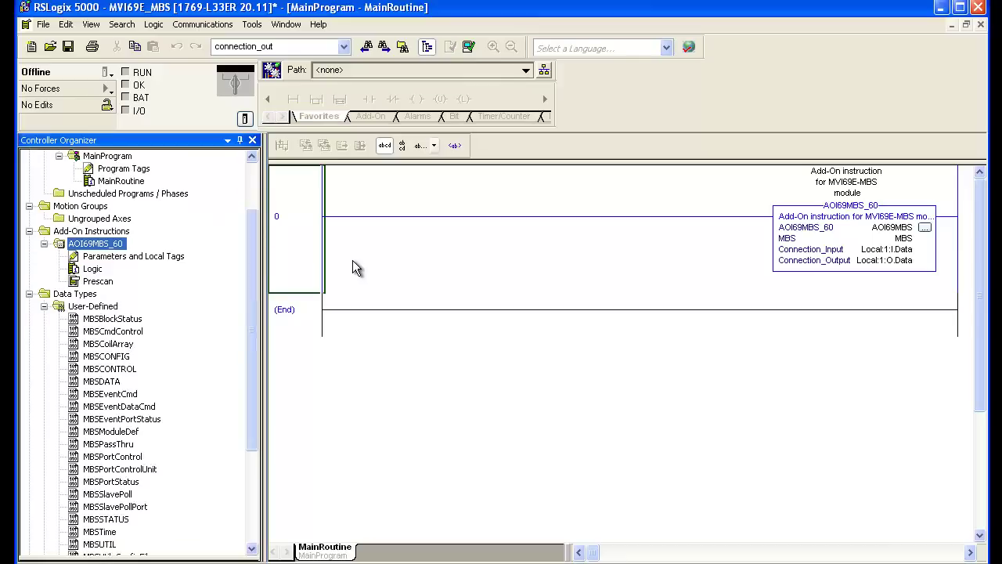
click(301, 235)
Open the controller tags and examine the MBS tag structure, including the ReadData and WriteData arrays under MBS.DATA
drag(253, 286, 259, 224)
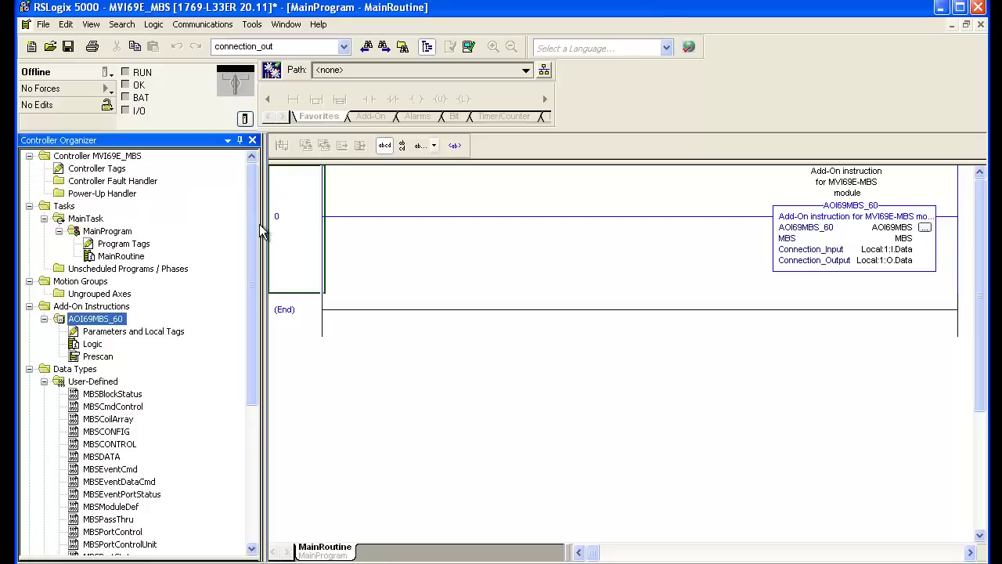
click(120, 170)
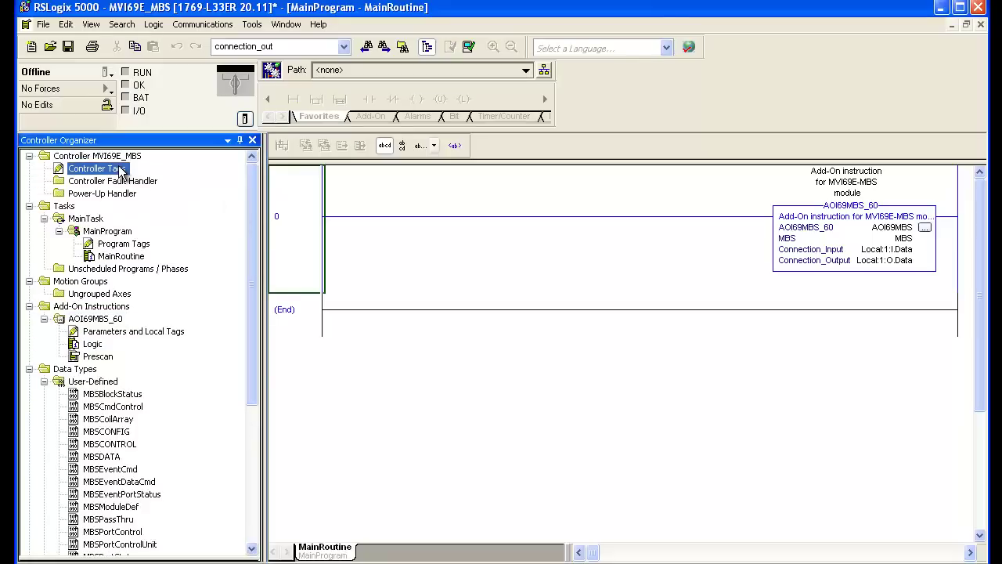
double_click(119, 170)
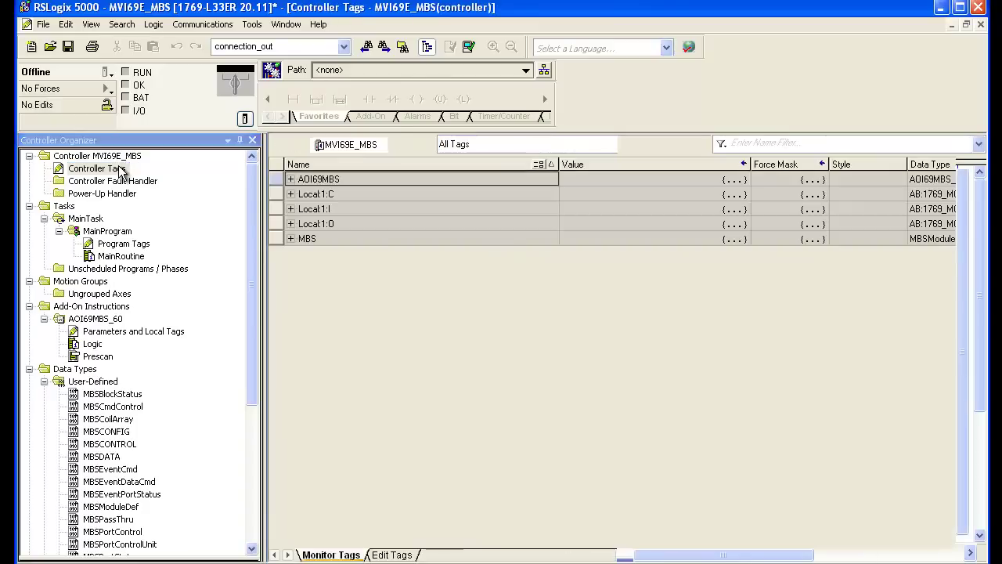
click(291, 239)
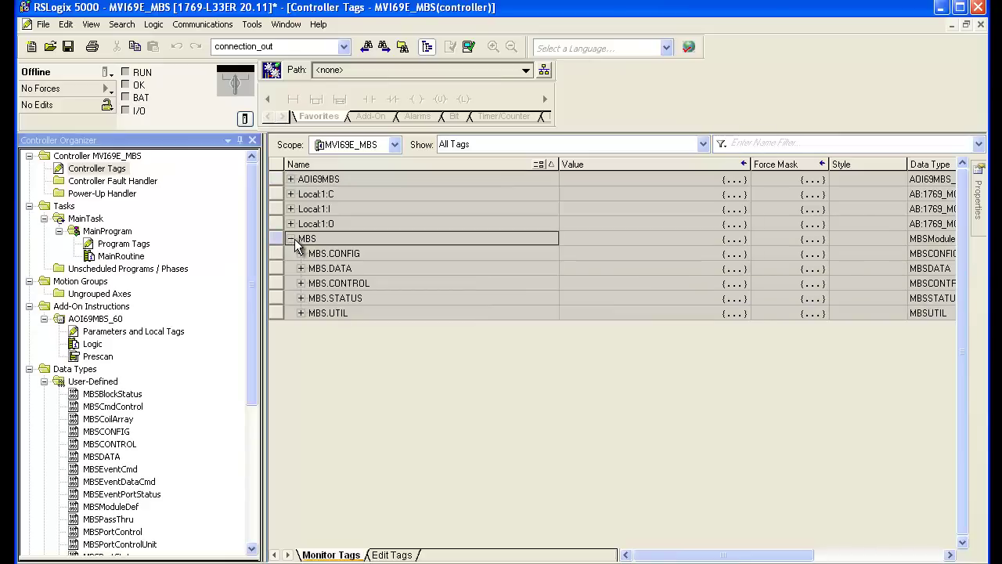
click(301, 268)
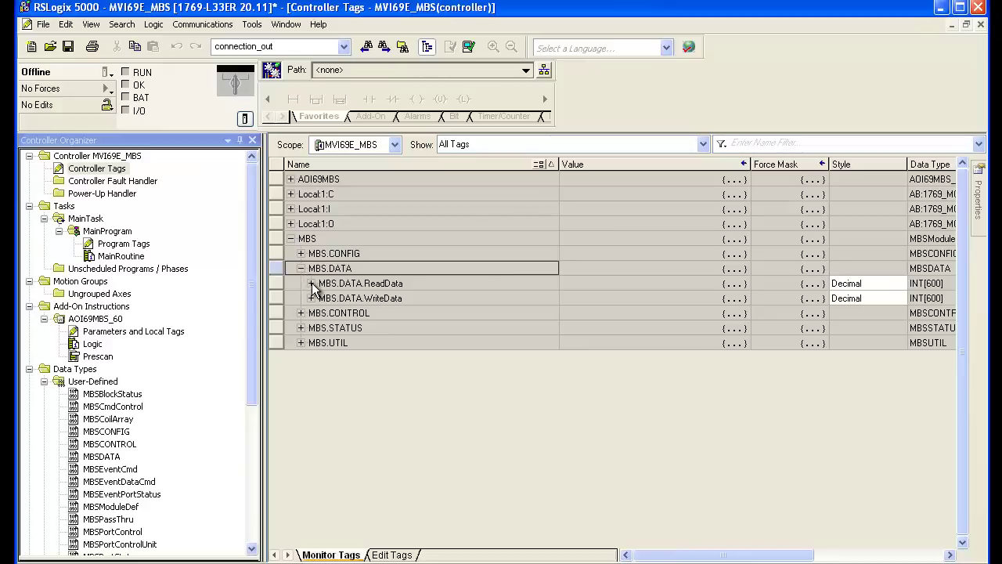
click(311, 283)
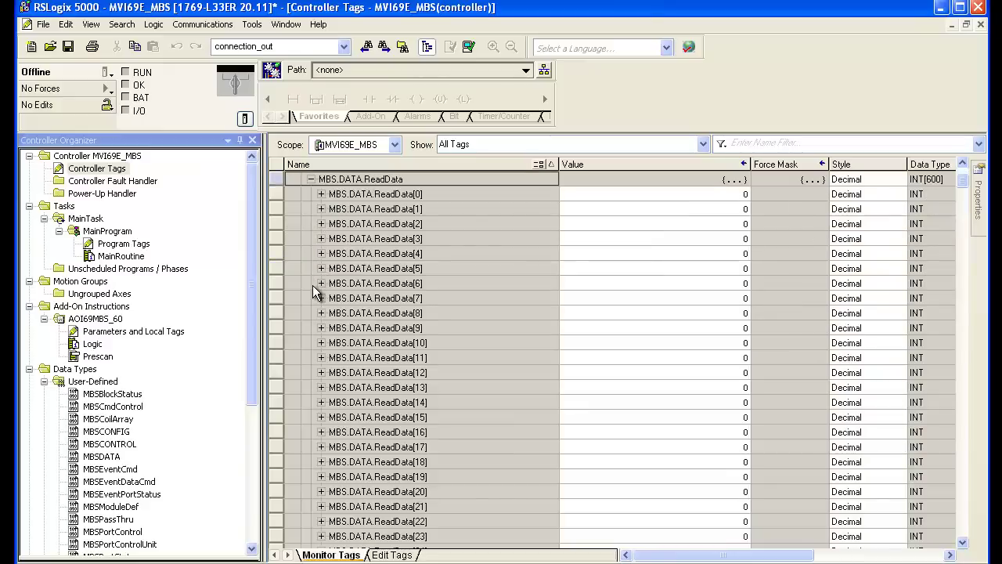
click(312, 180)
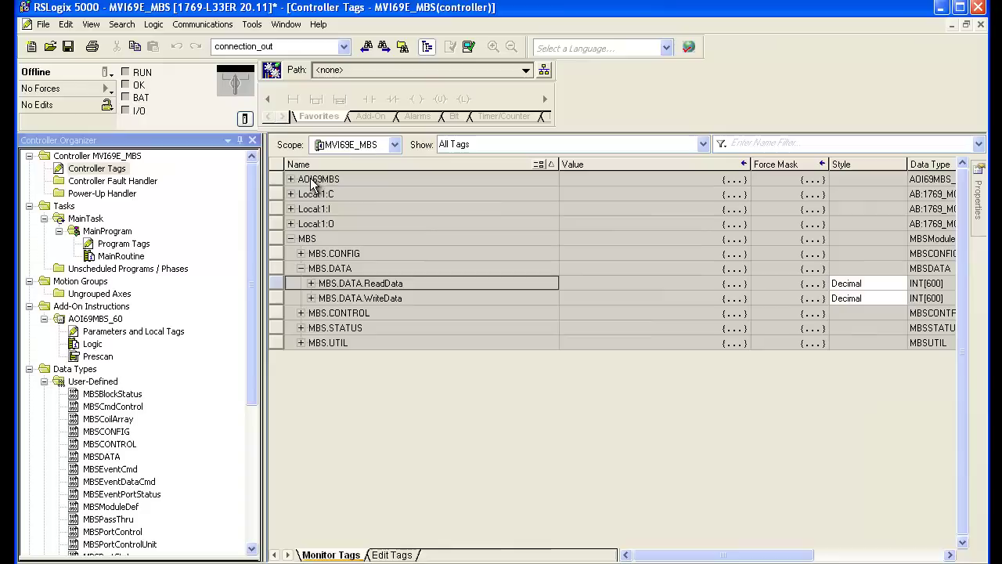
click(312, 298)
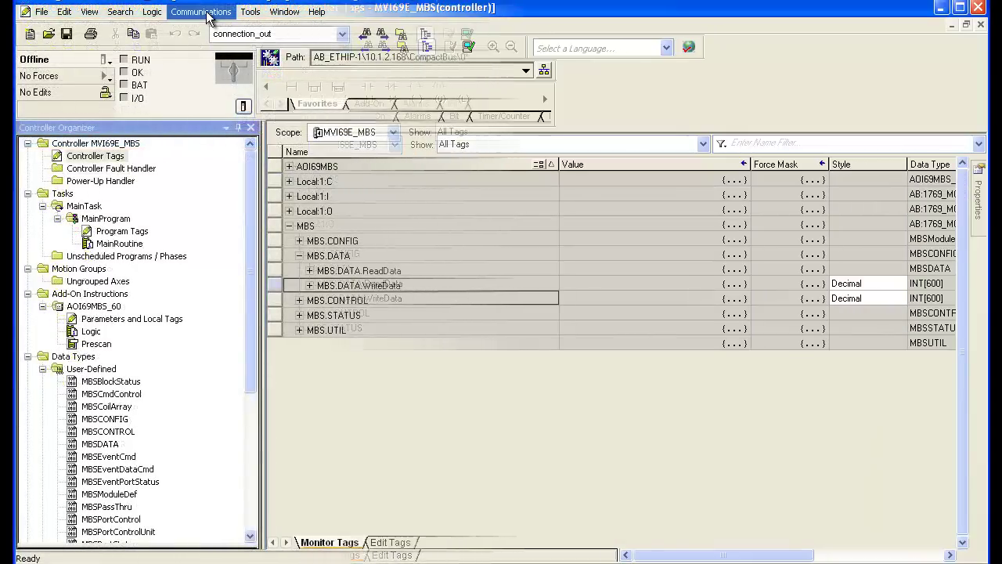
Download the project to the 1769-L33ER controller in slot 00 at 10.1.2.168, browsing to it through AB_ETHIP-1
click(208, 14)
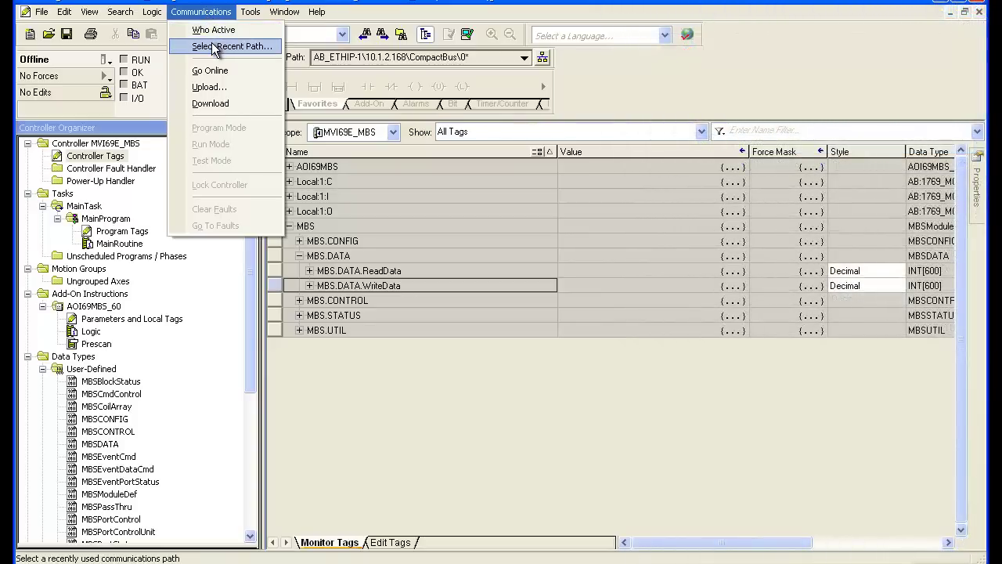
click(214, 31)
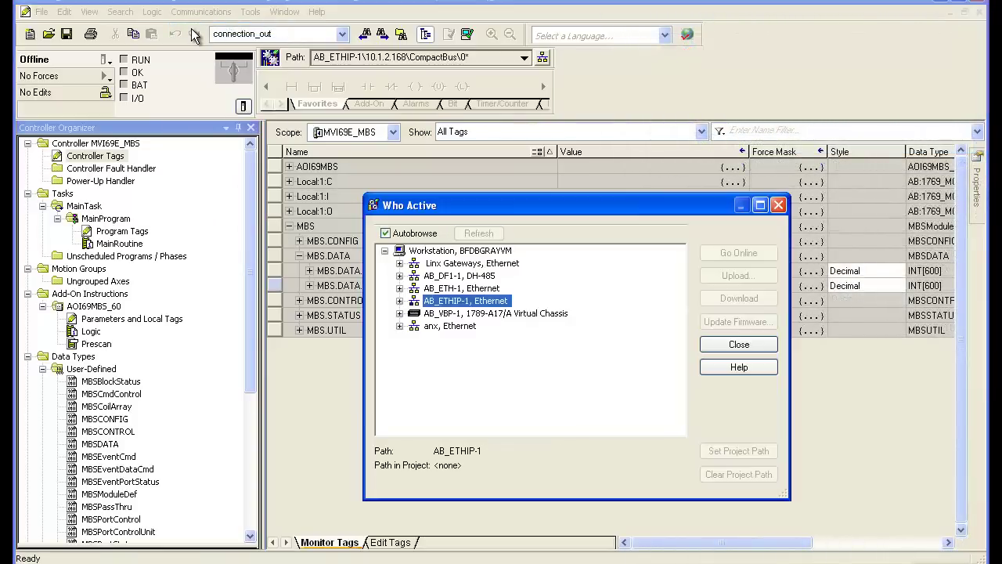
click(400, 301)
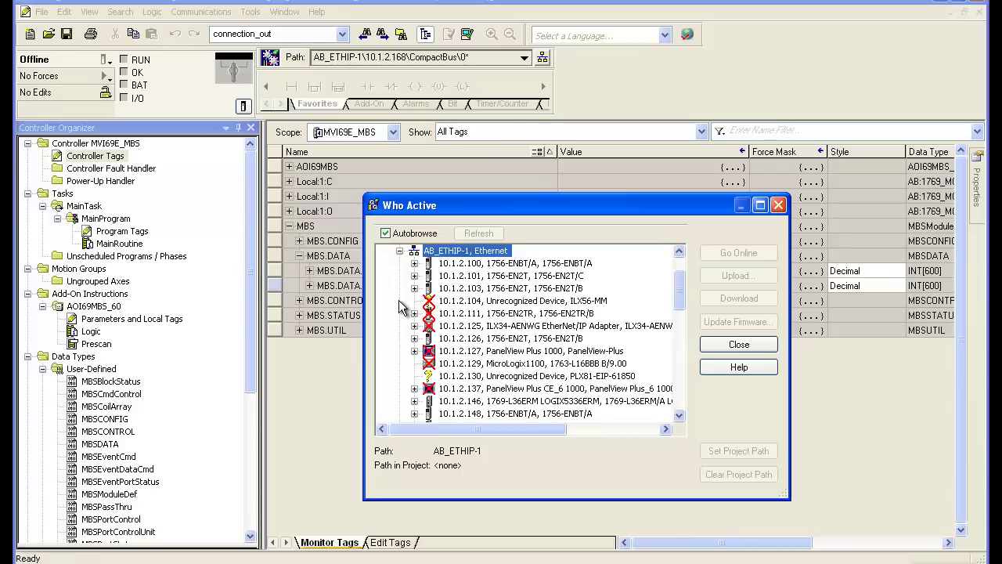
scroll(521, 291, down, 1)
scroll(518, 294, down, 2)
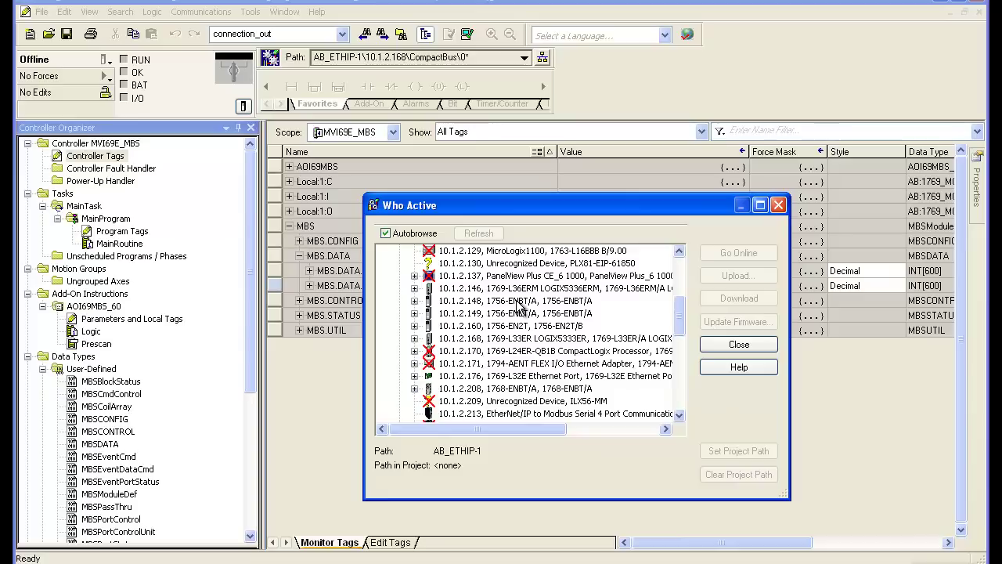
click(416, 339)
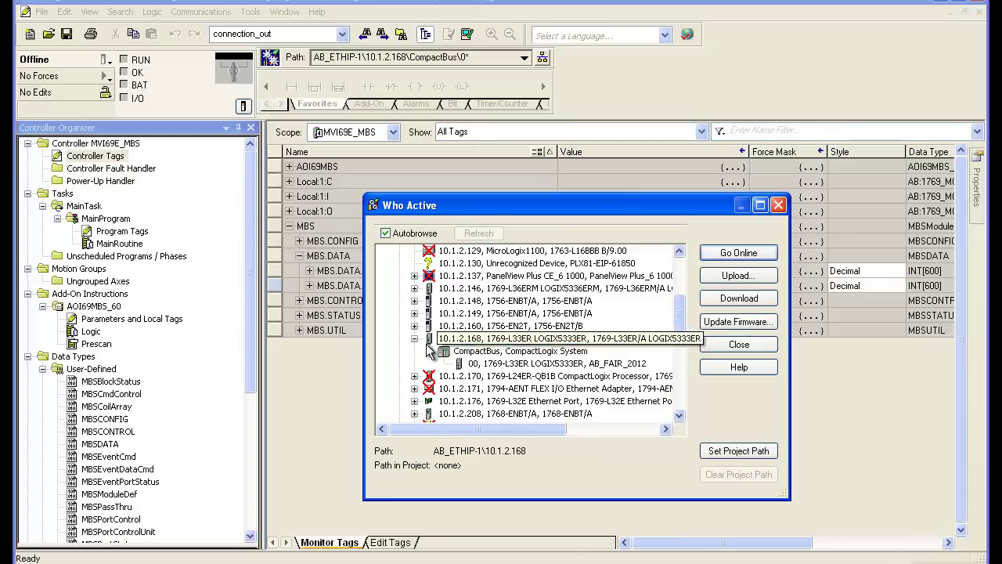
click(509, 363)
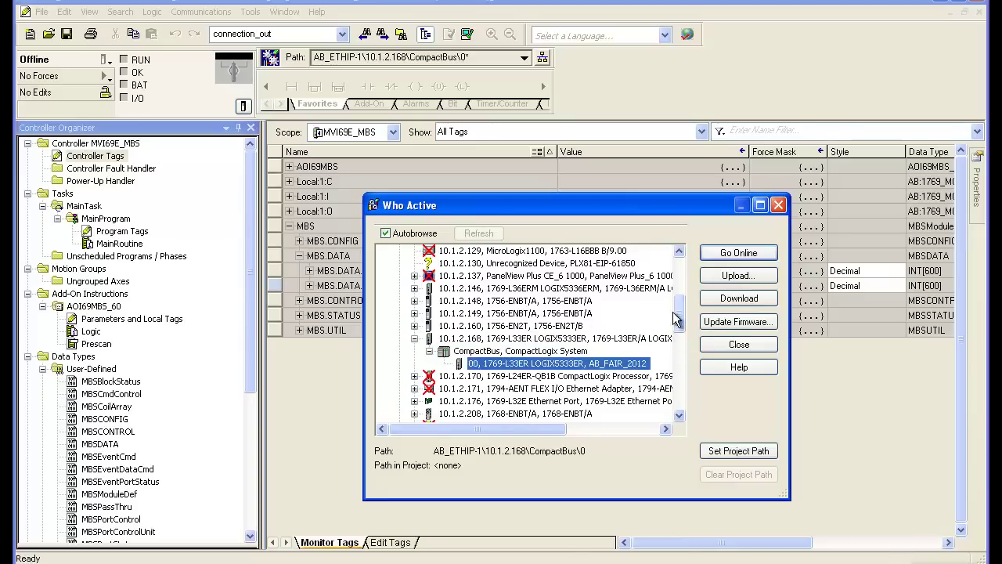
click(727, 303)
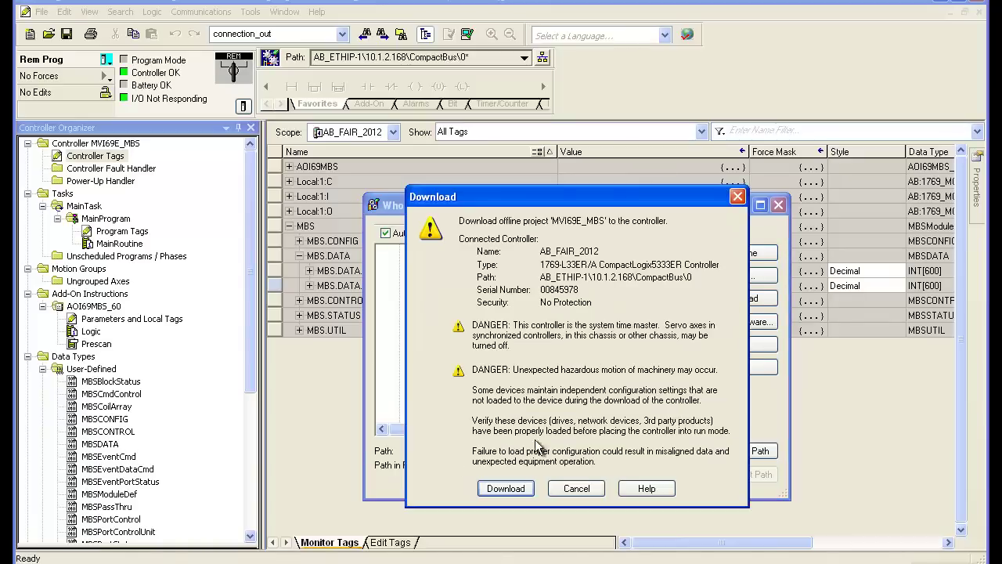
click(506, 489)
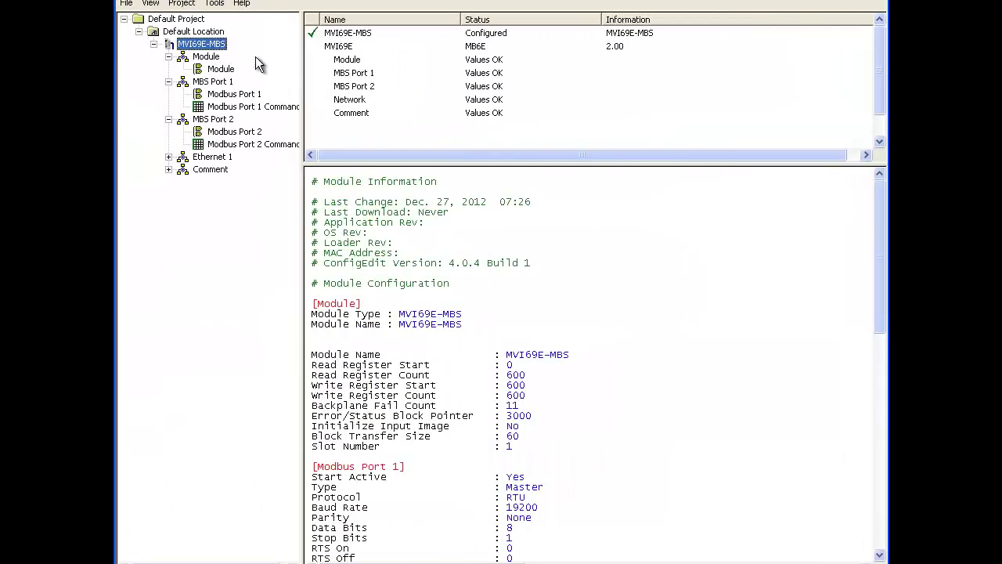
In ProSoft Configuration Builder, start a PC-to-device download for MVI69E-MBS and open the RSWho device browser
right_click(209, 48)
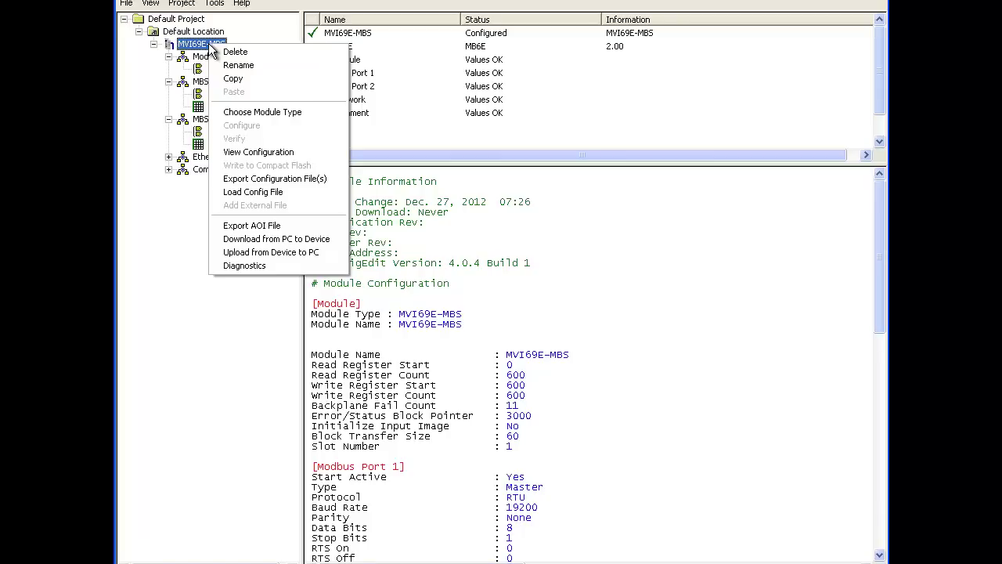
click(252, 239)
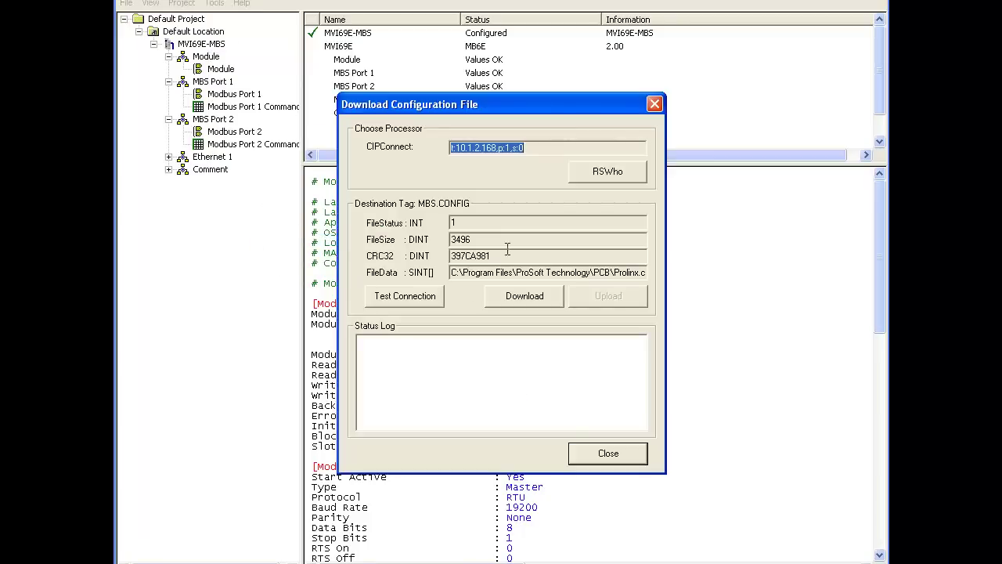
click(589, 177)
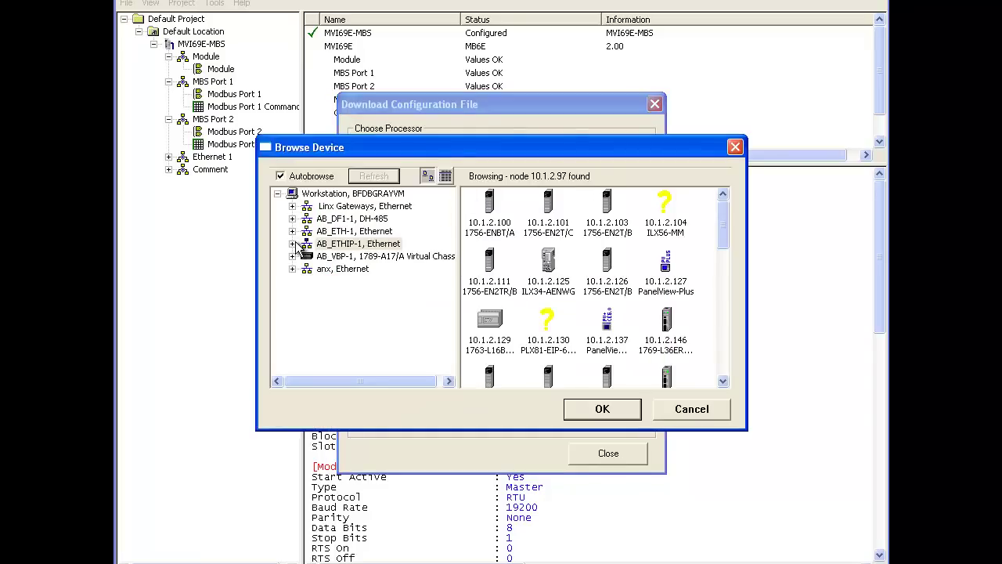
Choose the 1769-L33ER processor in slot 00 on the CompactBus of 10.1.2.168, under AB_ETHIP-1, as the download path
click(293, 244)
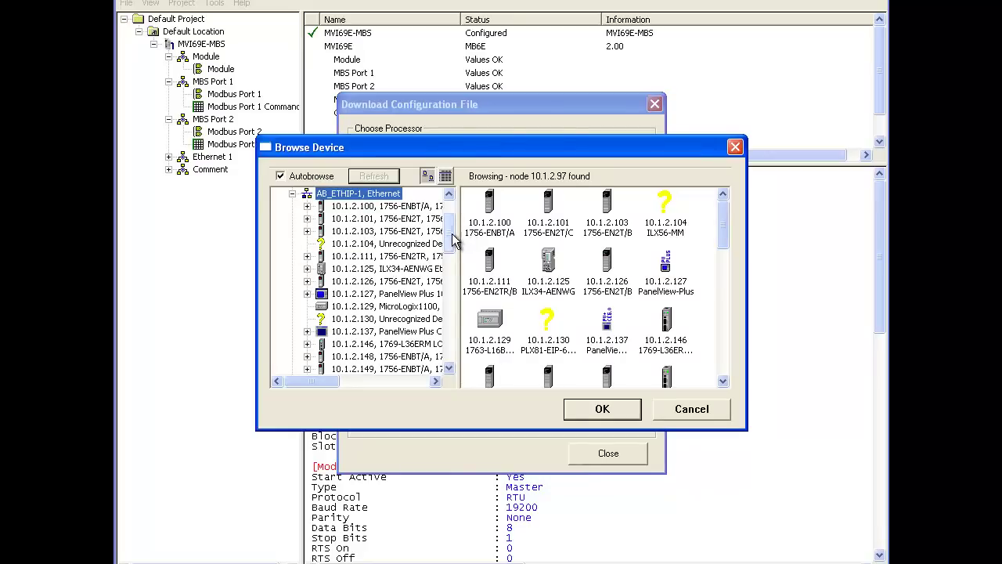
click(448, 369)
click(448, 368)
click(449, 369)
click(448, 368)
click(448, 369)
click(448, 369)
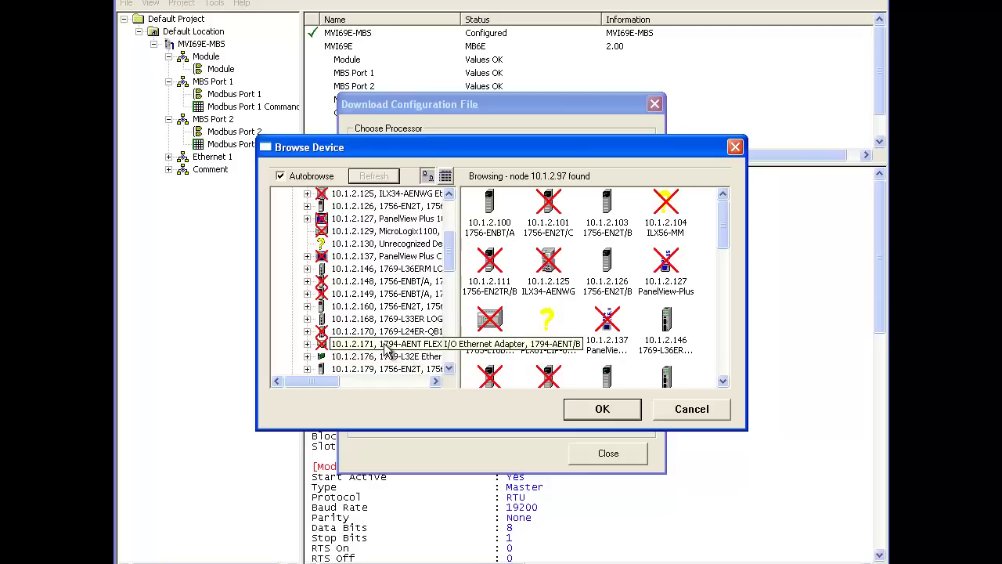
click(316, 321)
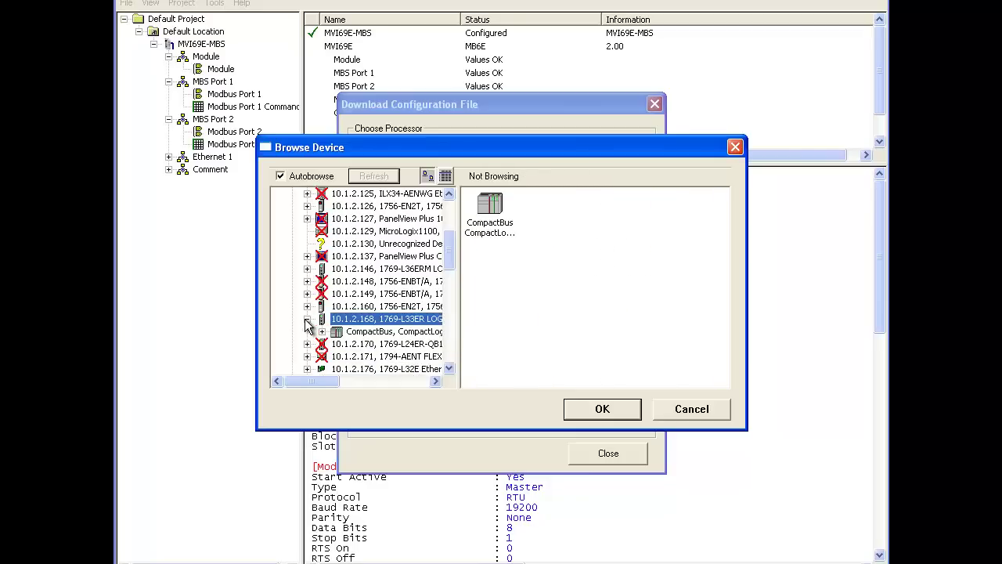
click(333, 332)
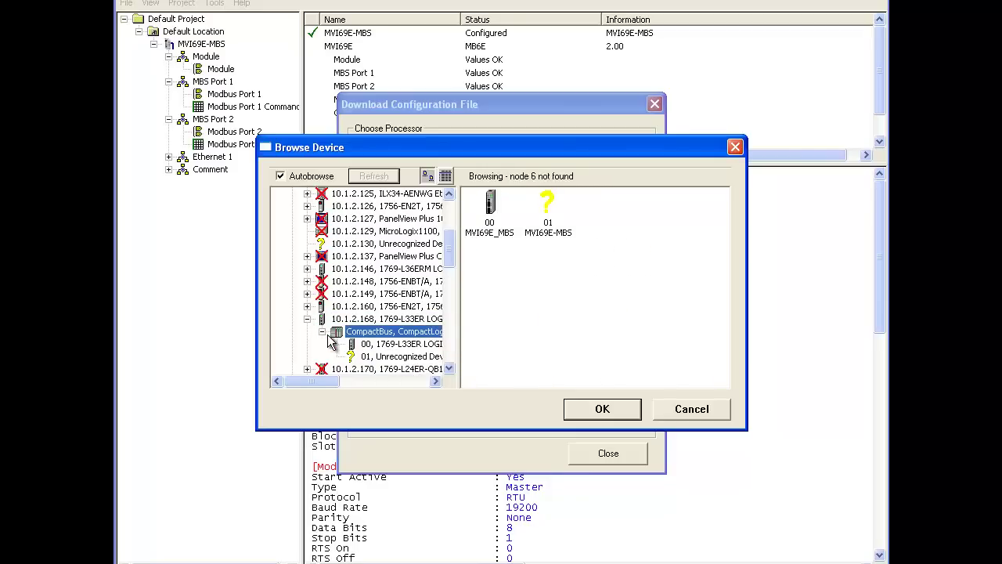
click(383, 345)
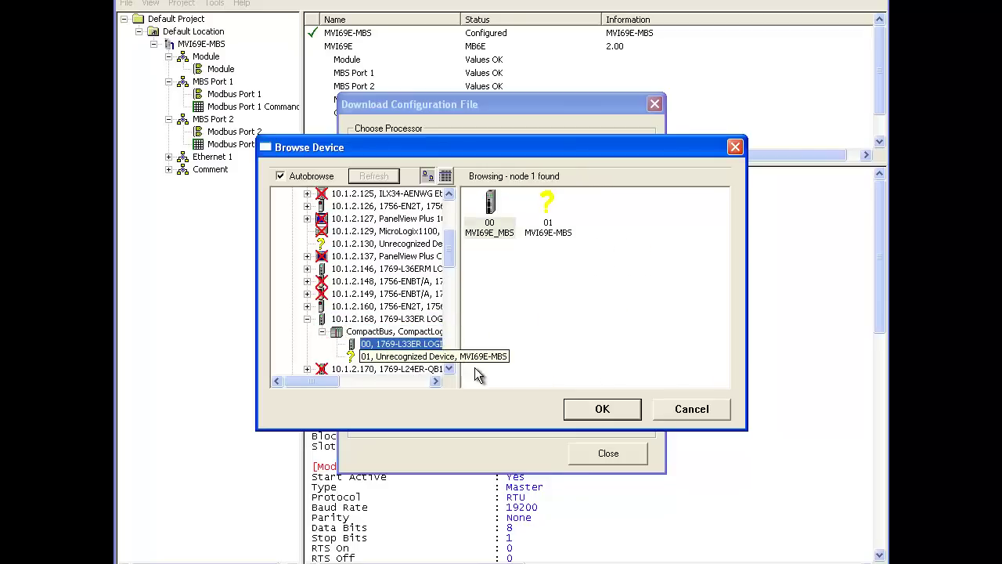
click(583, 411)
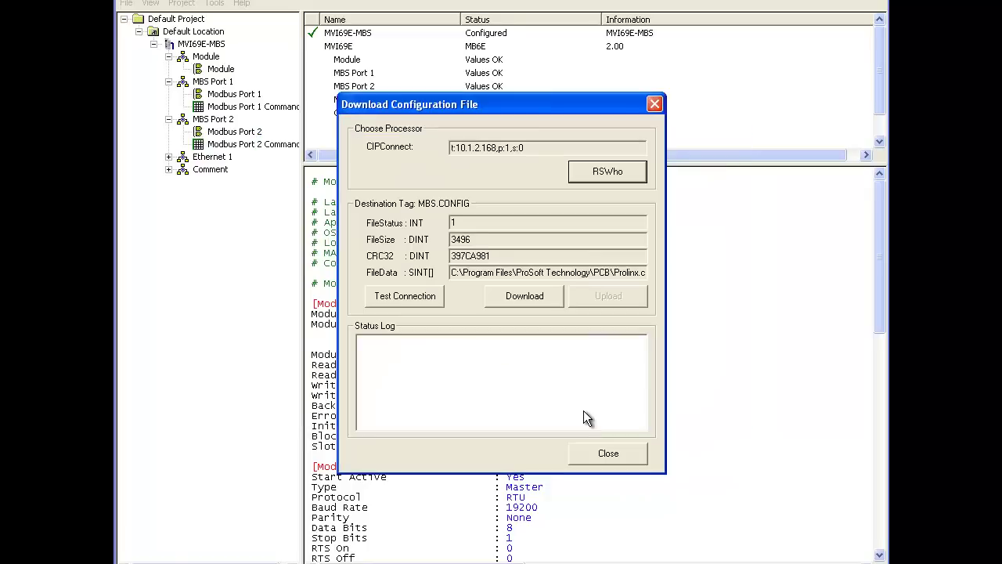
Test the processor connection, download the configuration file over the differing one in the processor, and close the download dialog
click(439, 298)
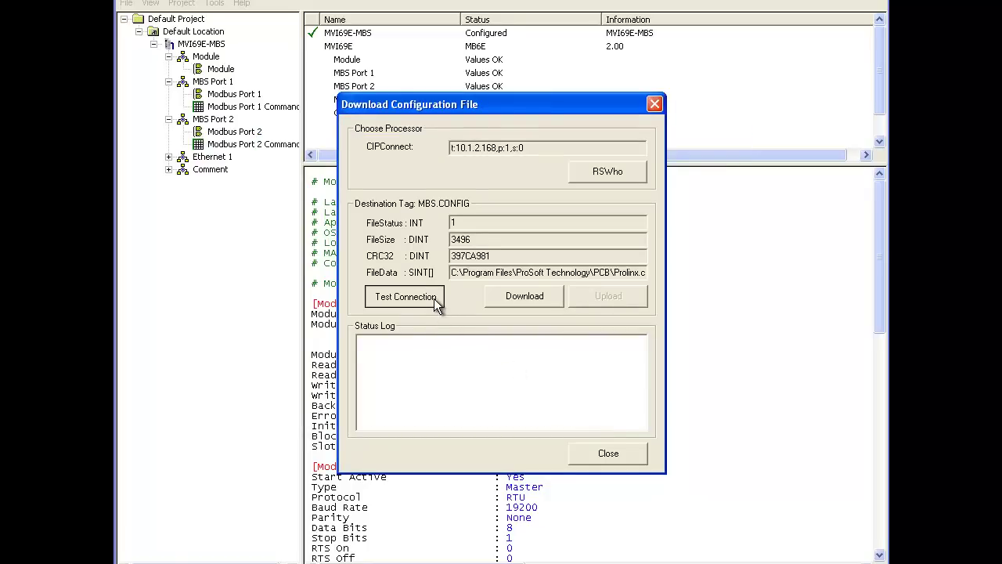
click(518, 299)
click(477, 312)
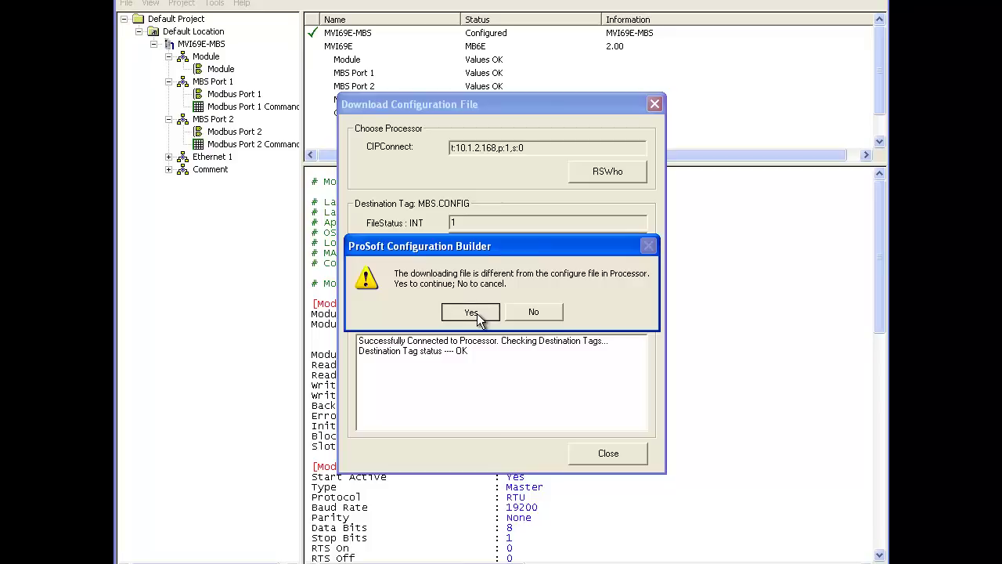
click(471, 312)
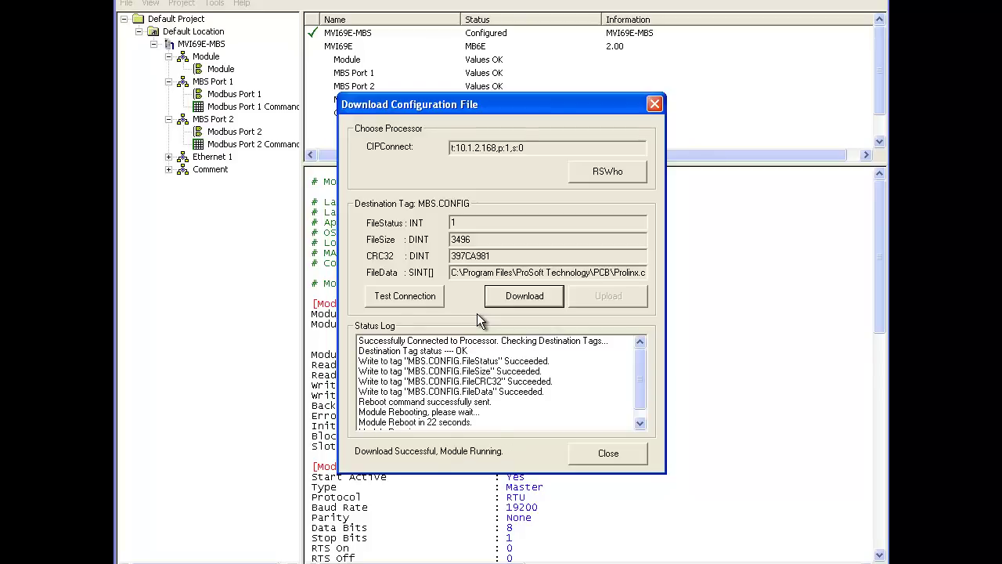
click(608, 454)
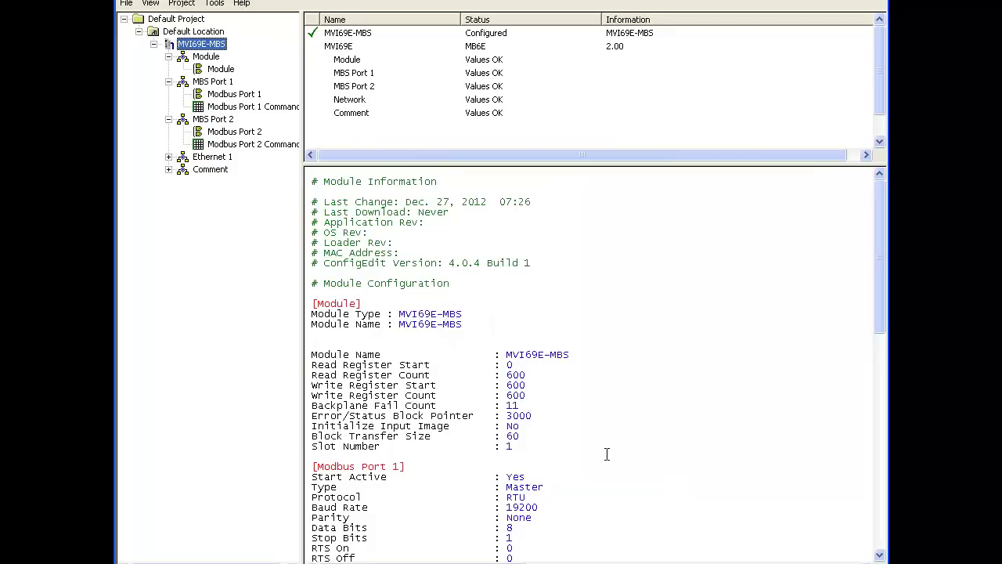